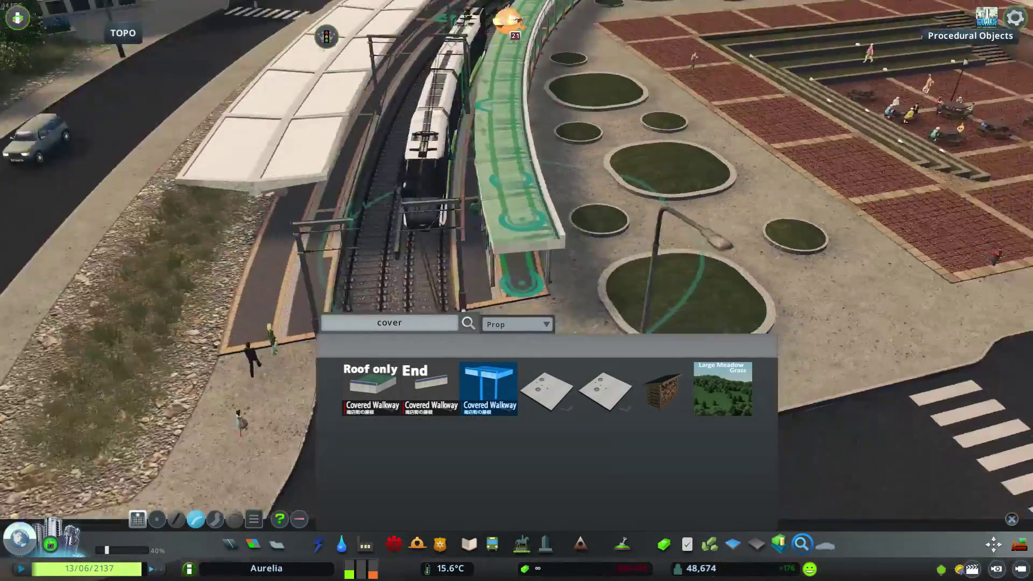
# - Place a curved row of Covered Walkway roof props along the platform beside the tram tracks
pyautogui.scroll(-3, 573, 132)
pyautogui.click(254, 520)
pyautogui.click(942, 388)
pyautogui.click(942, 387)
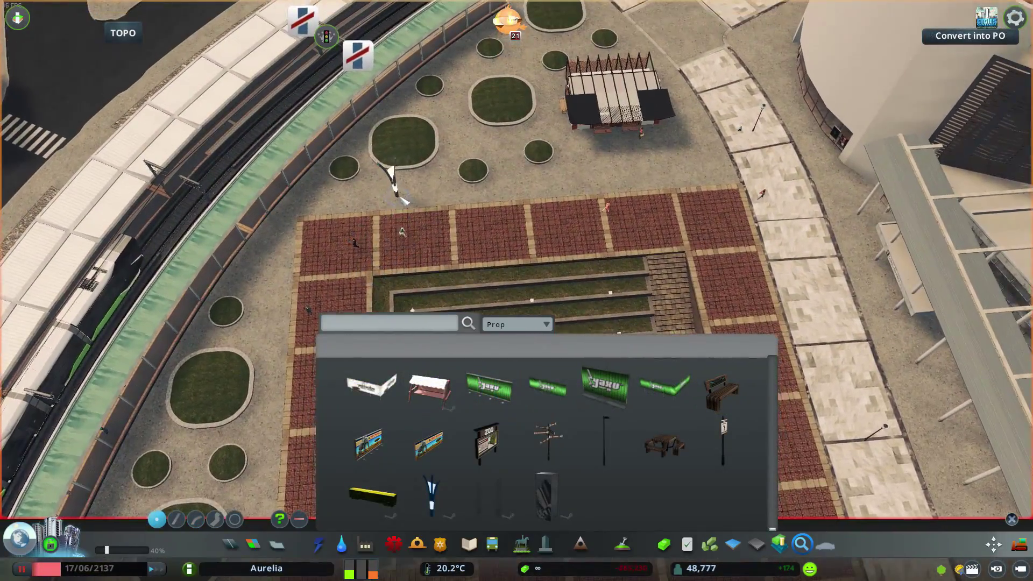
# - Place branching sculptural props on the gravel around the round planters beside the sunken plaza
pyautogui.click(397, 202)
pyautogui.click(482, 183)
pyautogui.click(659, 178)
pyautogui.scroll(-2, 591, 183)
pyautogui.click(398, 231)
pyautogui.click(445, 175)
pyautogui.scroll(-3, 520, 295)
pyautogui.scroll(4, 538, 275)
# - Plant flowering shrubs in the round grass planters beside the plaza
pyautogui.click(540, 276)
pyautogui.scroll(-4, 540, 275)
pyautogui.scroll(2, 518, 295)
pyautogui.scroll(-2, 518, 294)
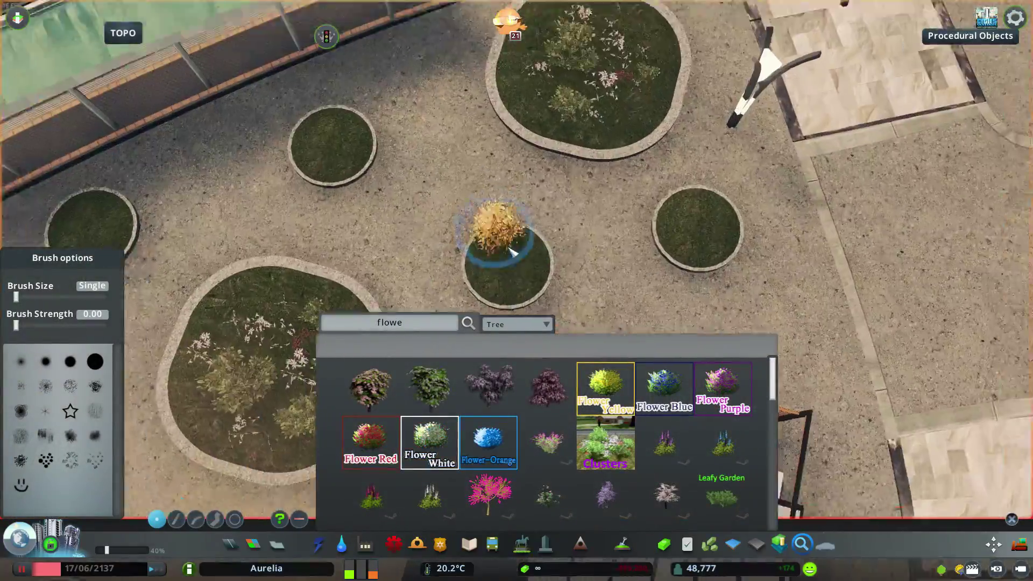
pyautogui.click(512, 252)
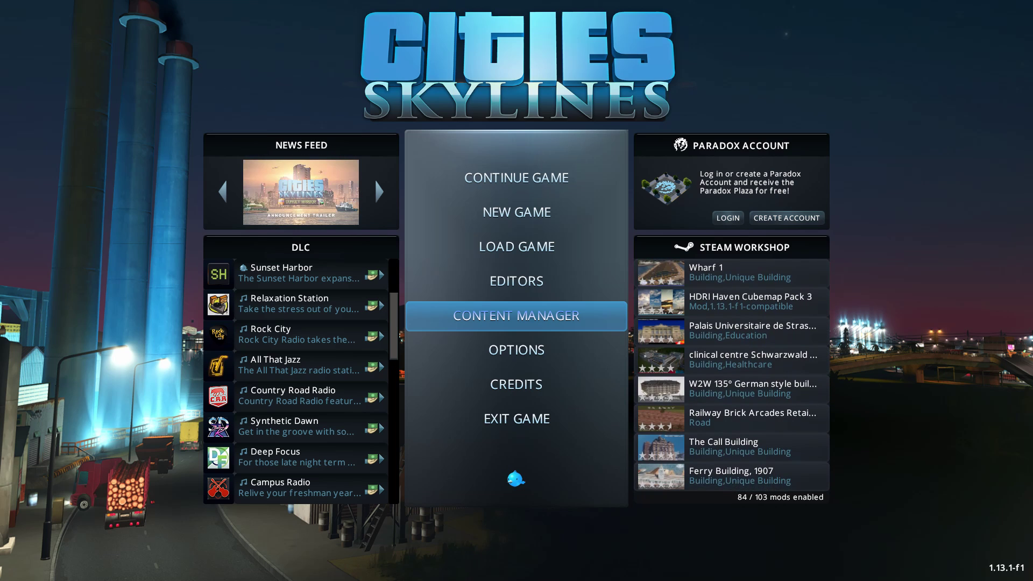
# - Browse the installed assets in the game's content manager
pyautogui.click(547, 323)
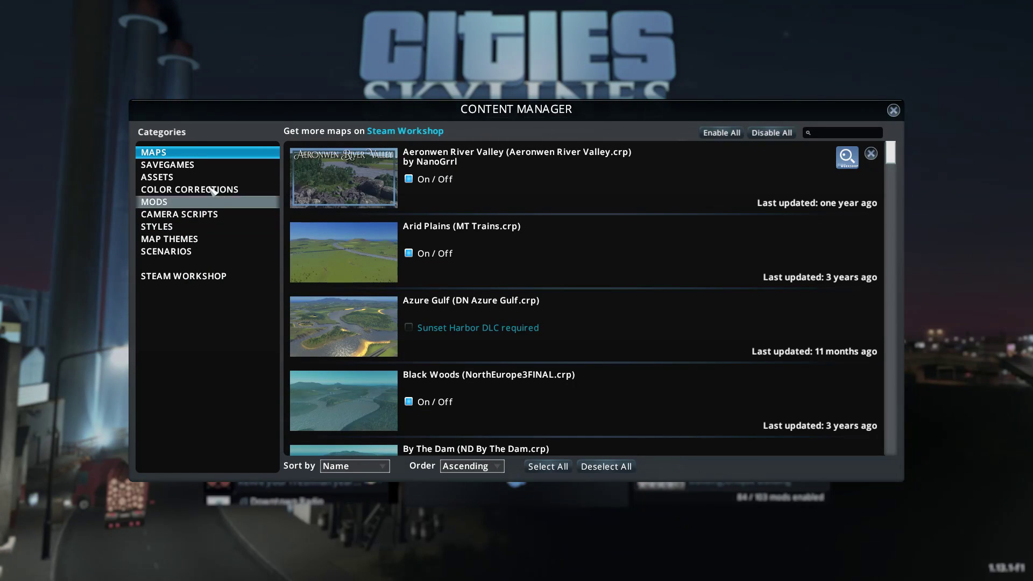
pyautogui.click(161, 177)
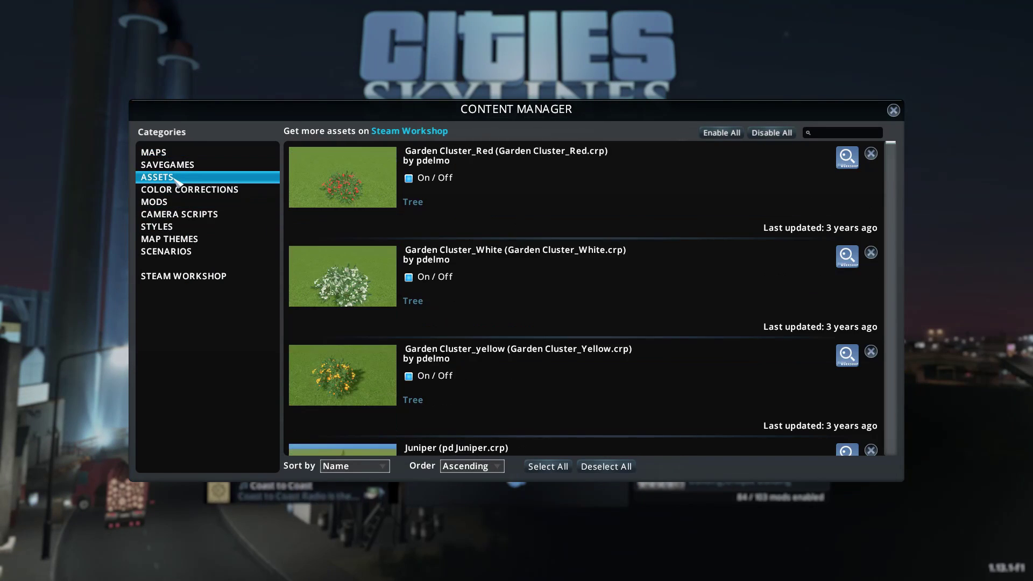
pyautogui.moveTo(890, 144); pyautogui.dragTo(895, 249)
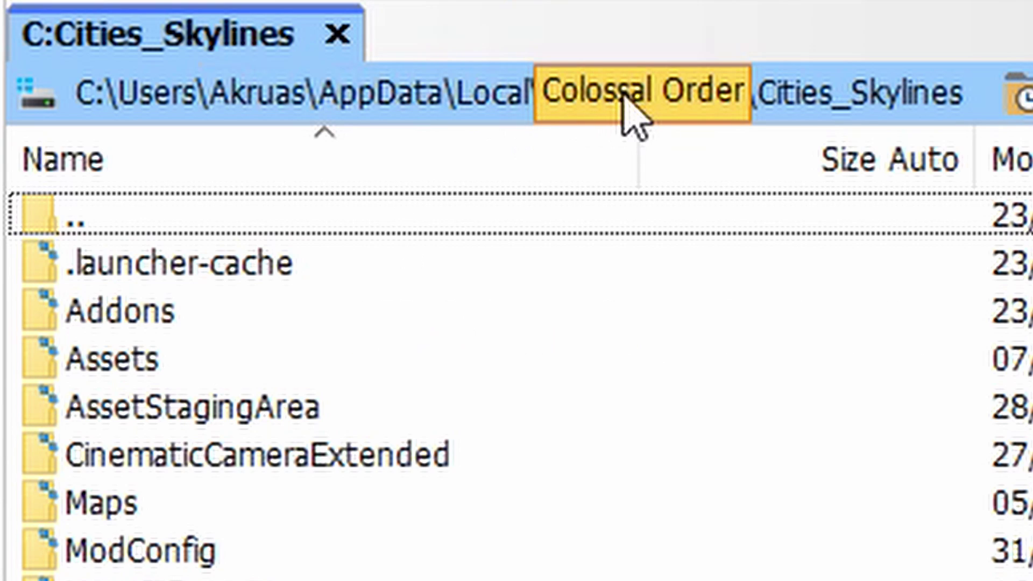
# - Switch to FreeCommander and select userGameState.cgs in the local Cities_Skylines folder
pyautogui.scroll(-5, 516, 376)
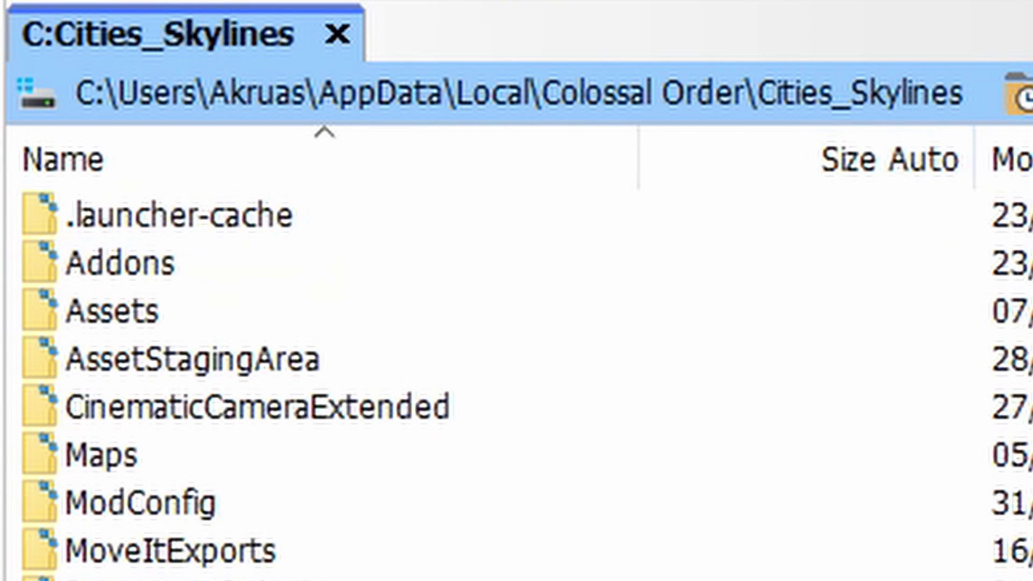
pyautogui.scroll(-8, 1017, 372)
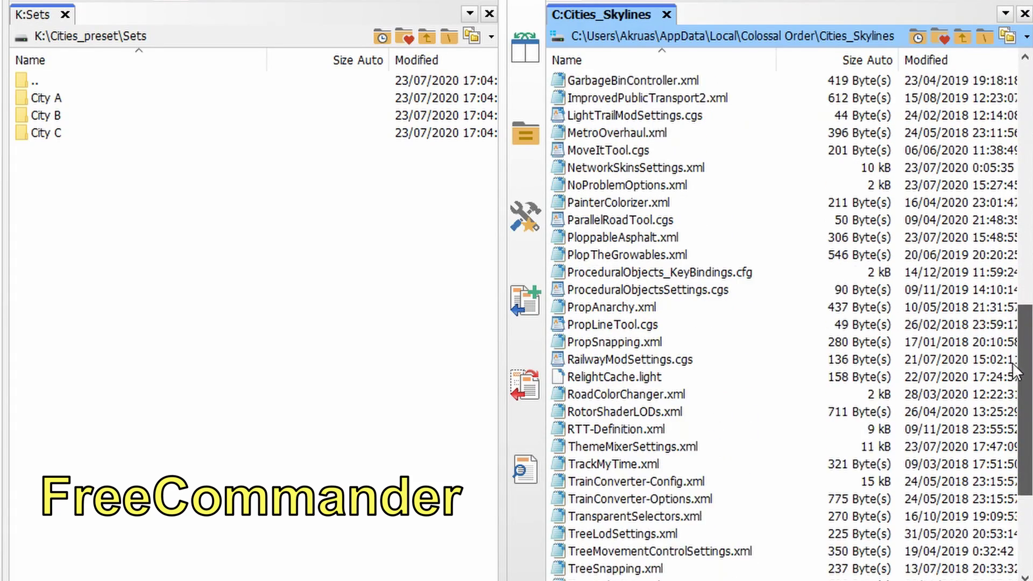
pyautogui.scroll(-3, 1016, 371)
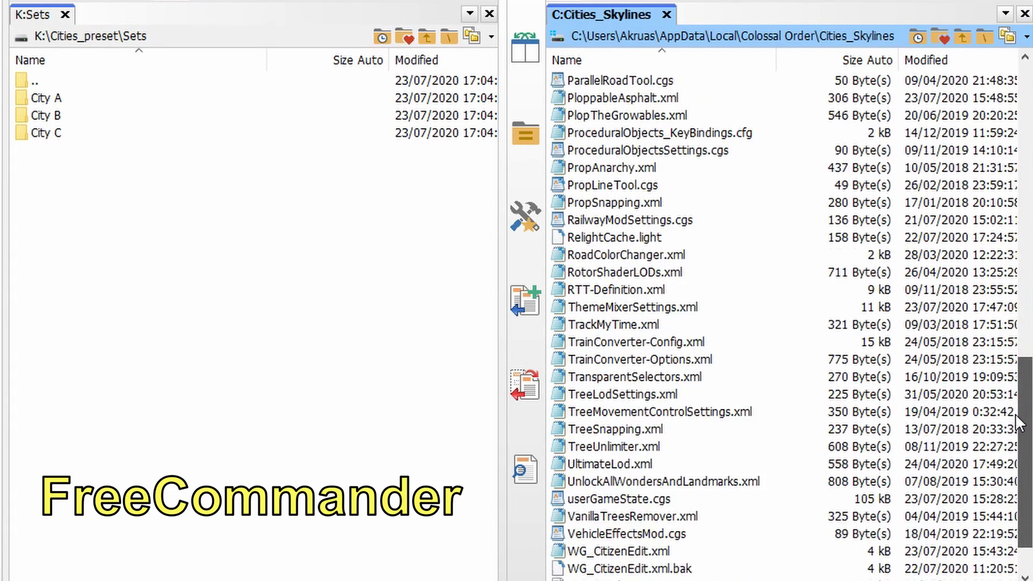
pyautogui.click(683, 482)
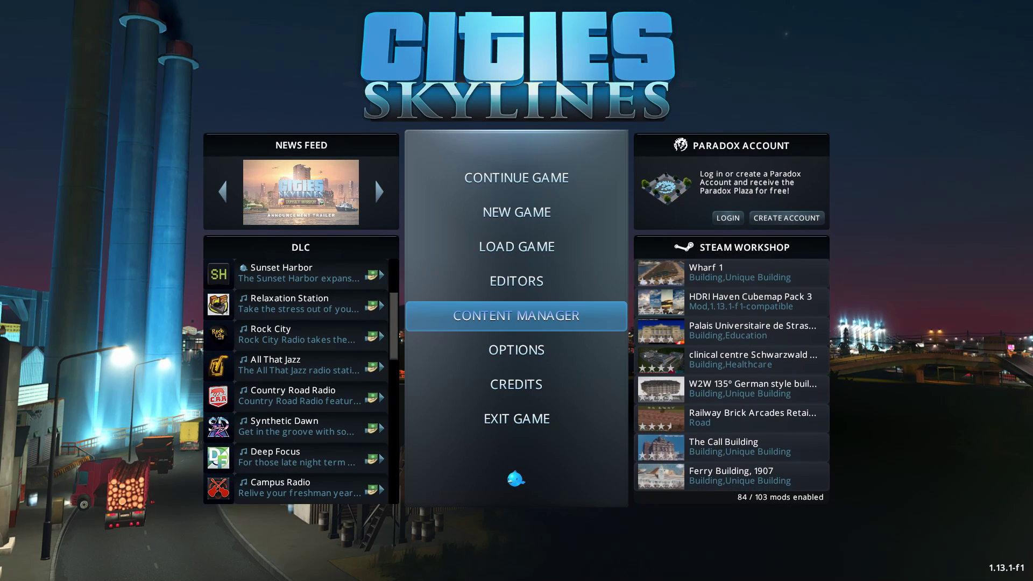
# - Switch to the game and look through the Assets category of the content manager
pyautogui.click(516, 315)
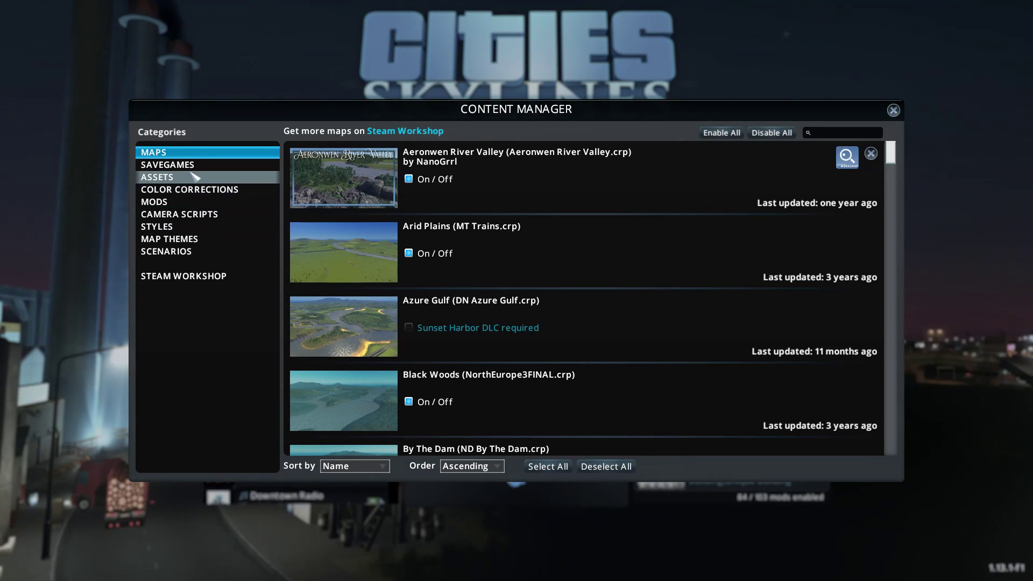
pyautogui.click(183, 177)
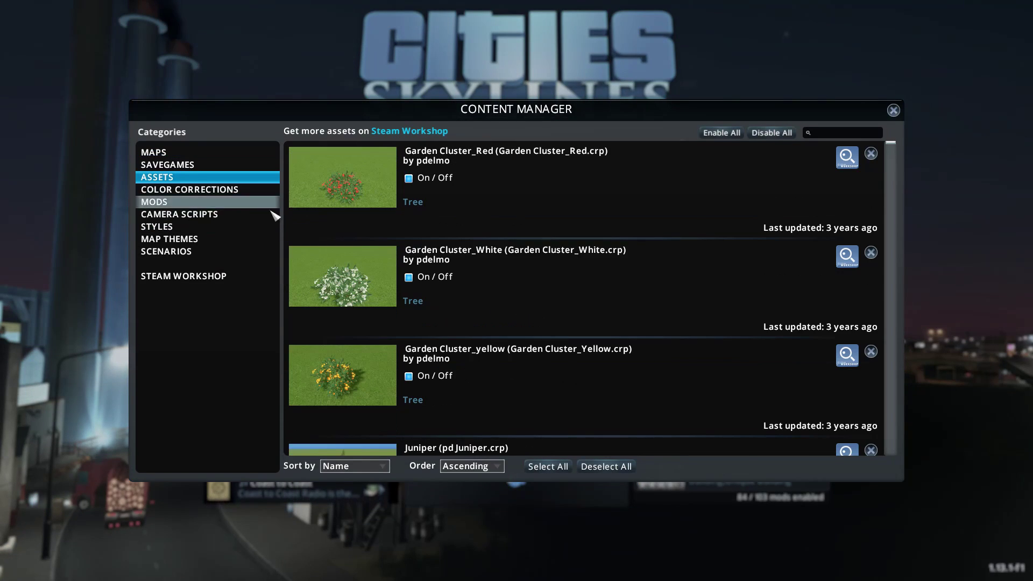
pyautogui.moveTo(892, 147); pyautogui.dragTo(891, 278)
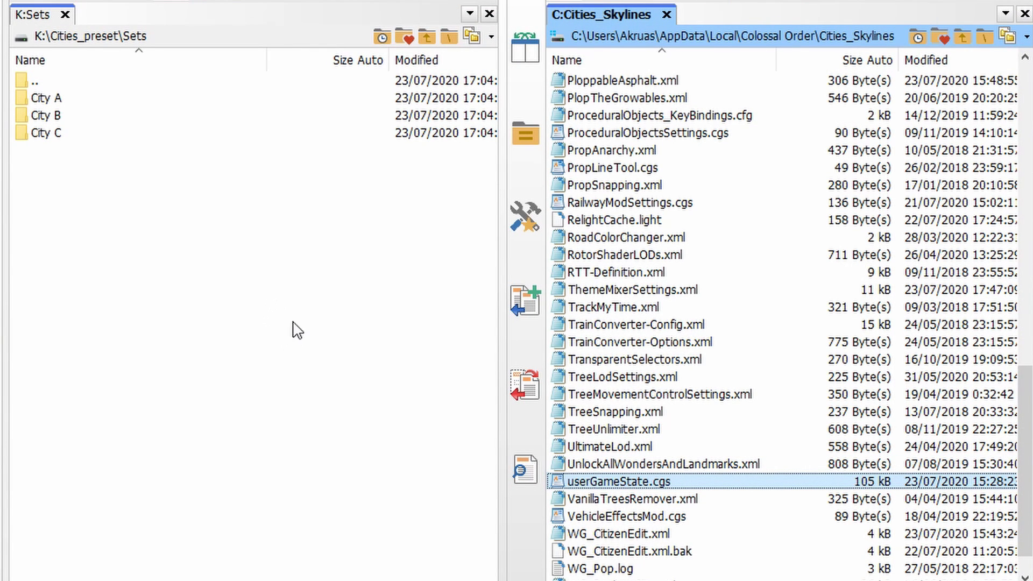
# - Switch to FreeCommander and copy userGameState.cgs from the Cities_Skylines folder into K:\Cities_preset\Sets\City A
pyautogui.click(89, 106)
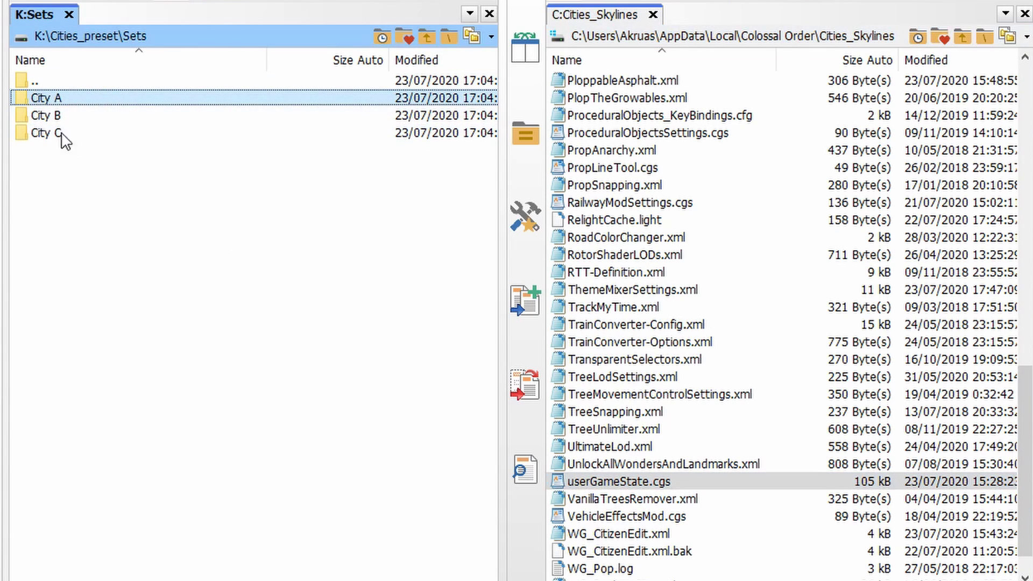
pyautogui.doubleClick(98, 107)
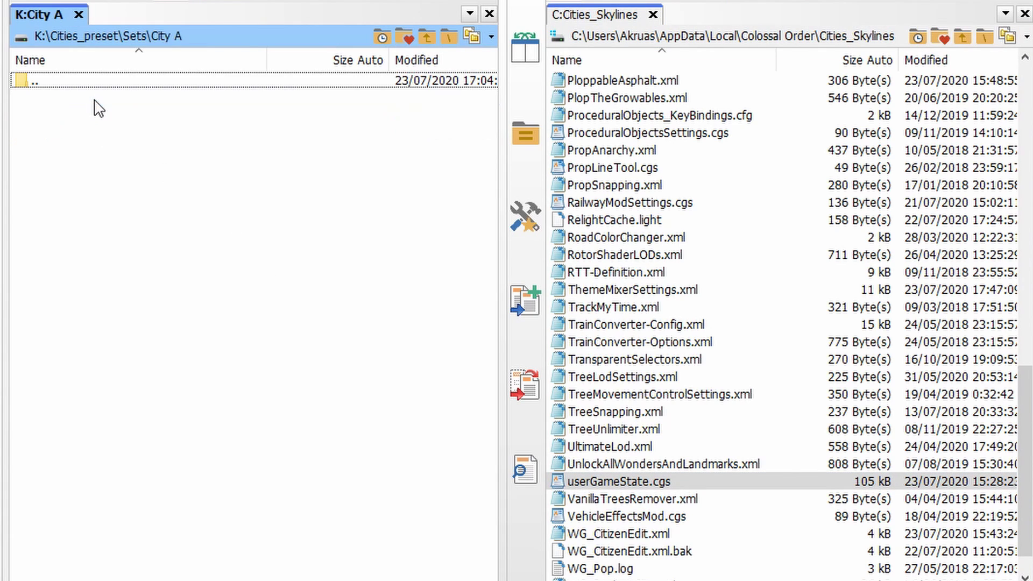
pyautogui.click(576, 462)
pyautogui.moveTo(621, 479); pyautogui.dragTo(293, 257)
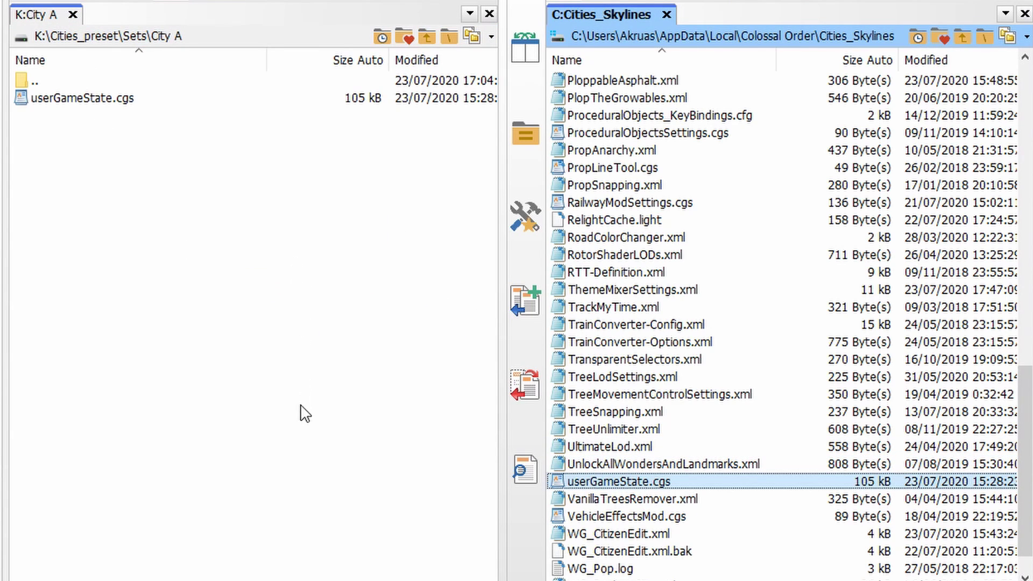
# - Check the copied userGameState.cgs in the City A folder and return to the Sets folder beside the original file
pyautogui.click(252, 272)
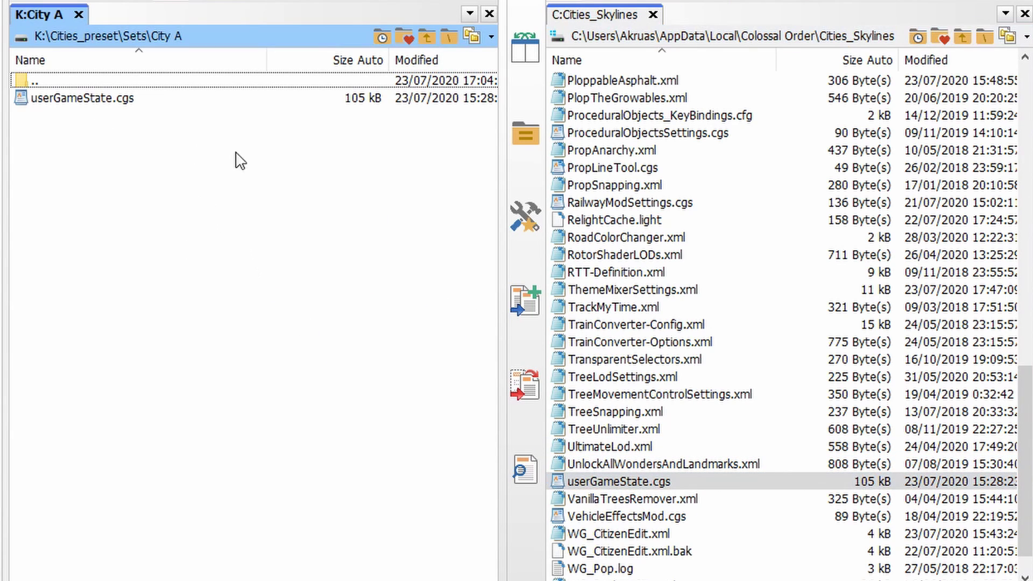
pyautogui.doubleClick(202, 82)
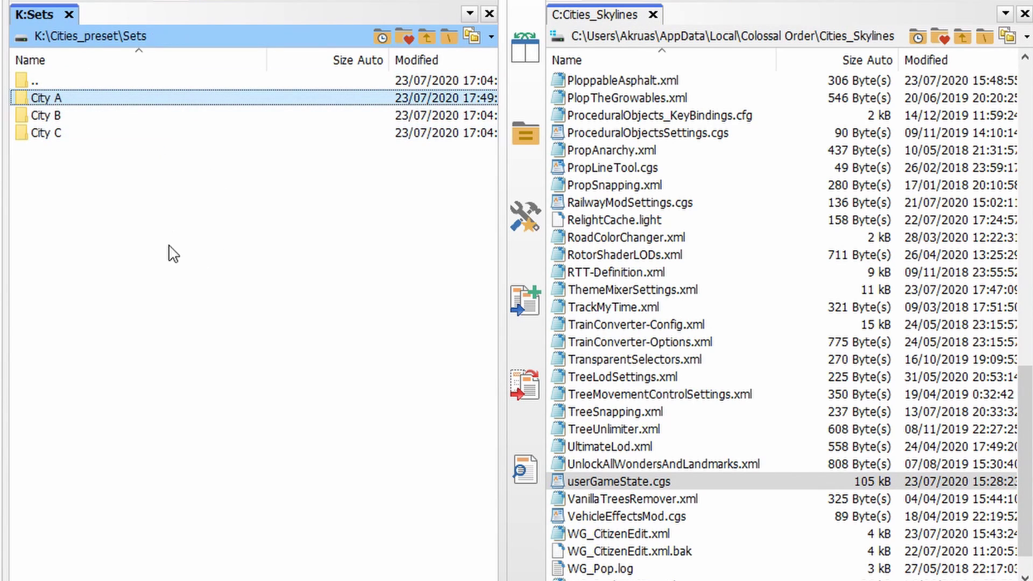
pyautogui.click(176, 277)
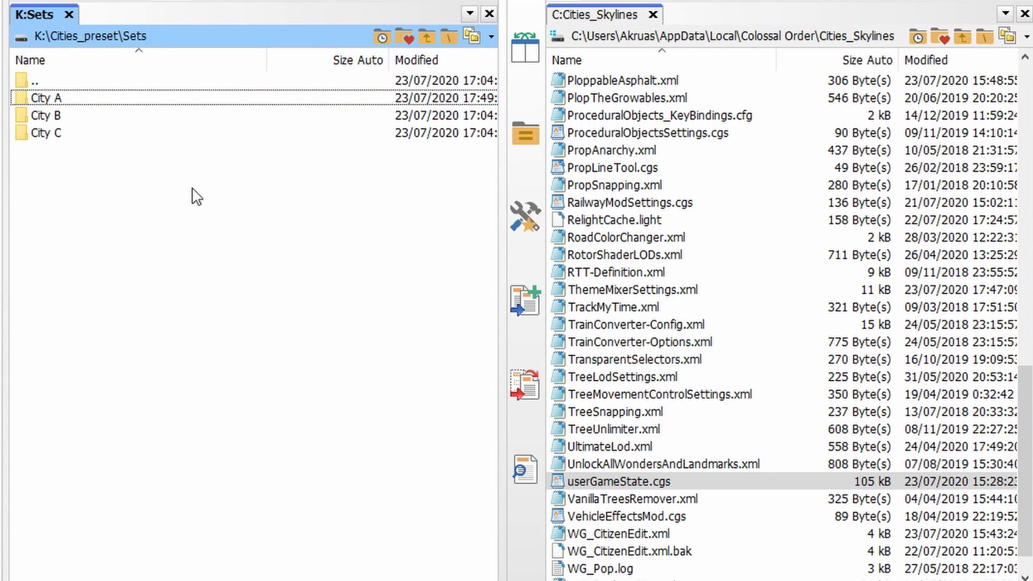
pyautogui.doubleClick(149, 100)
pyautogui.click(113, 99)
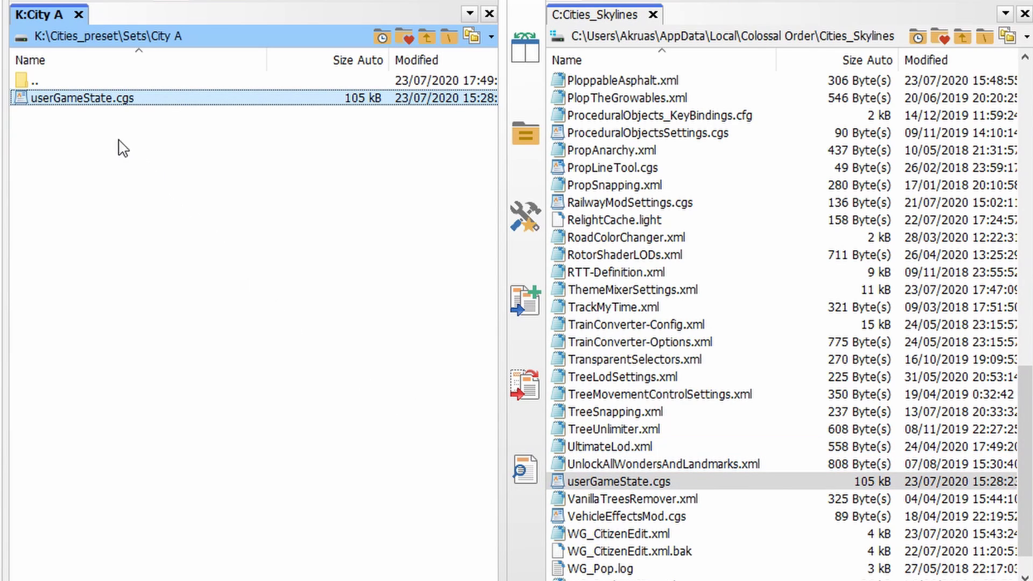
pyautogui.doubleClick(87, 82)
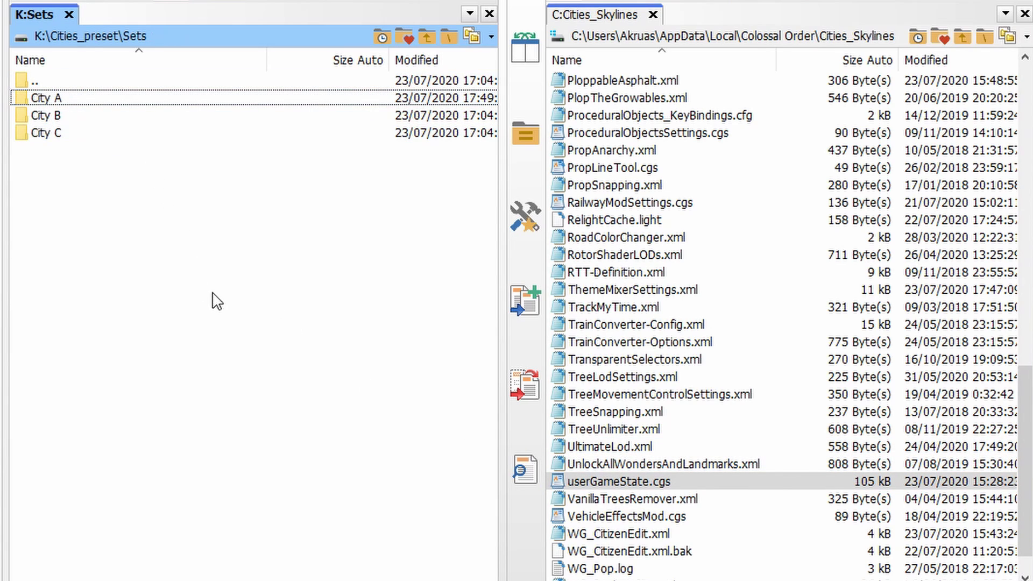
pyautogui.click(134, 117)
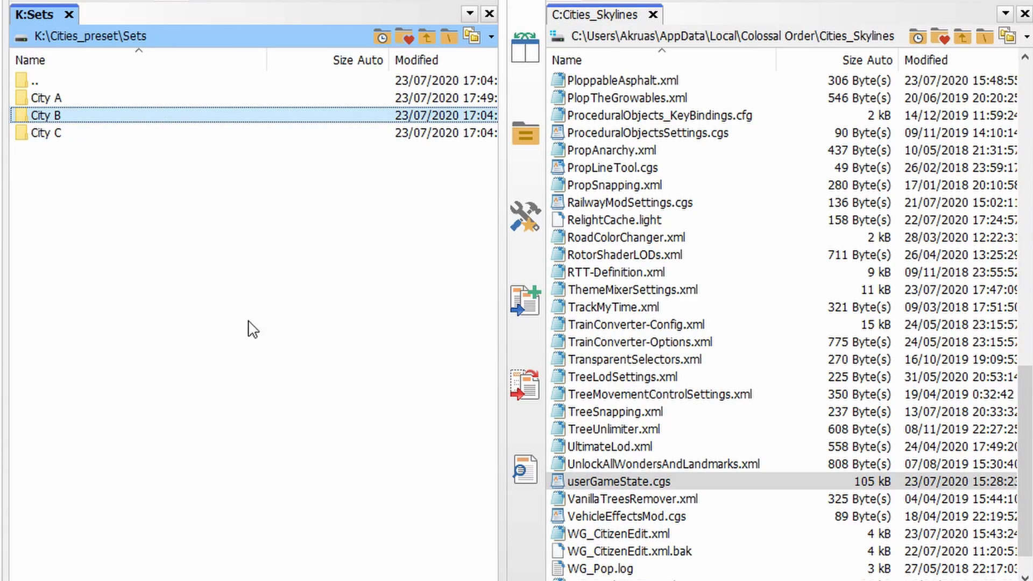
pyautogui.click(619, 482)
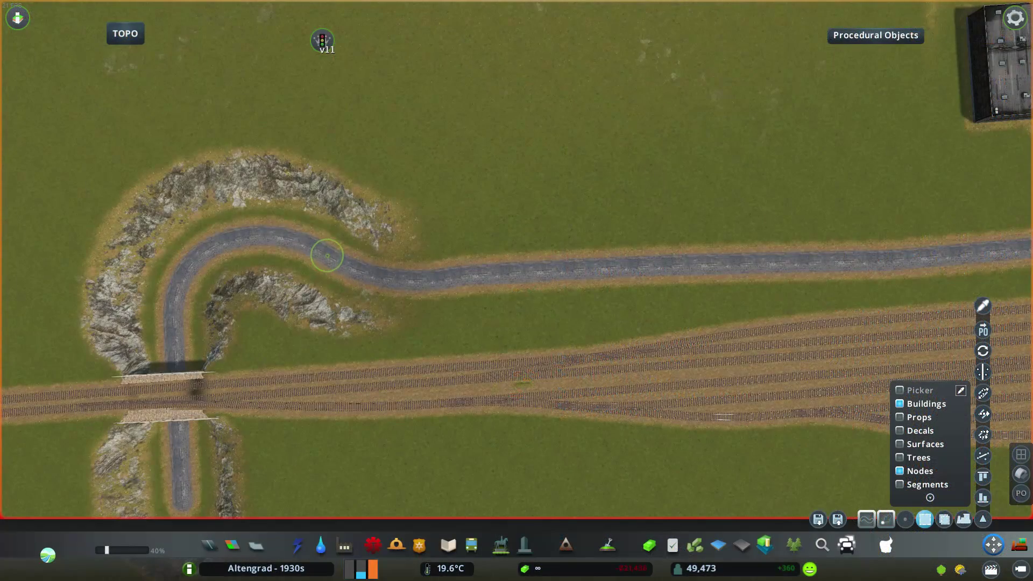
# - Switch to the Altengrad city, extend the short dead-end road between the red-roofed buildings and add a side branch off it
pyautogui.press('d')
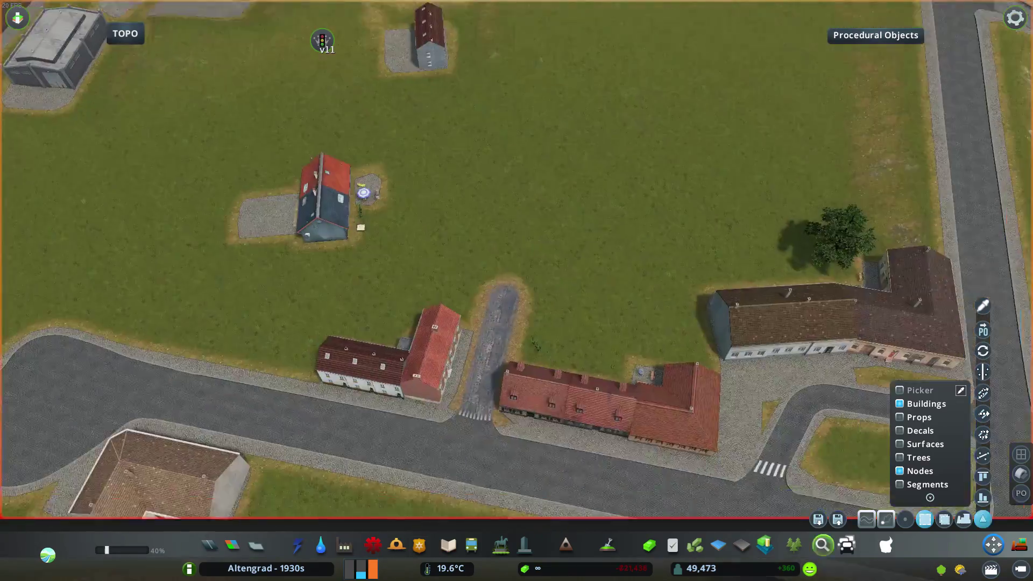
pyautogui.press('1')
pyautogui.click(486, 286)
pyautogui.click(528, 149)
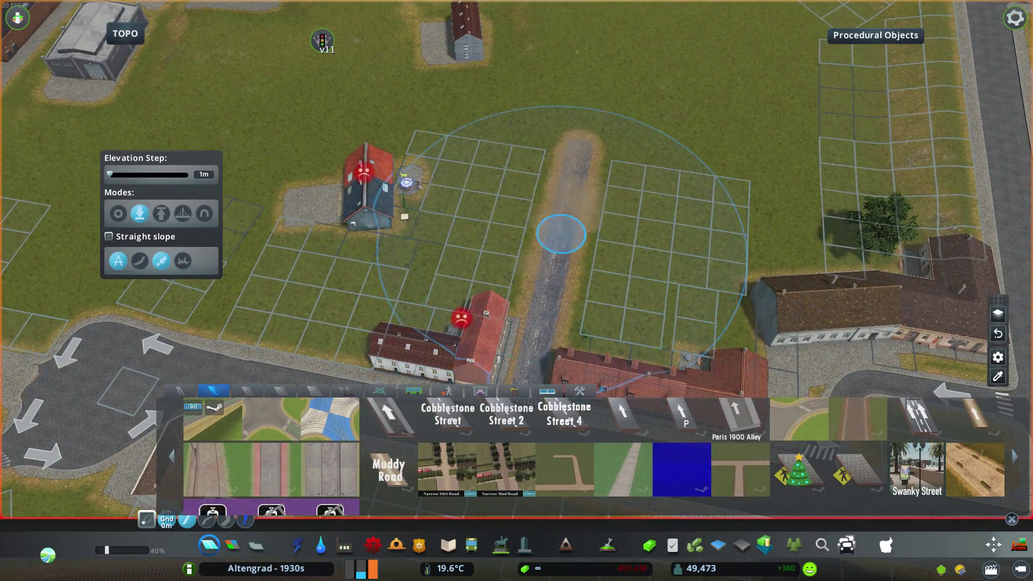
pyautogui.click(560, 232)
pyautogui.click(401, 194)
pyautogui.press('Escape')
# - Move the house with the red and blue roof next to the extended road, behind the red-roofed row building
pyautogui.scroll(3, 497, 258)
pyautogui.press('m')
pyautogui.click(498, 258)
pyautogui.press('d')
pyautogui.moveTo(497, 259); pyautogui.dragTo(631, 333)
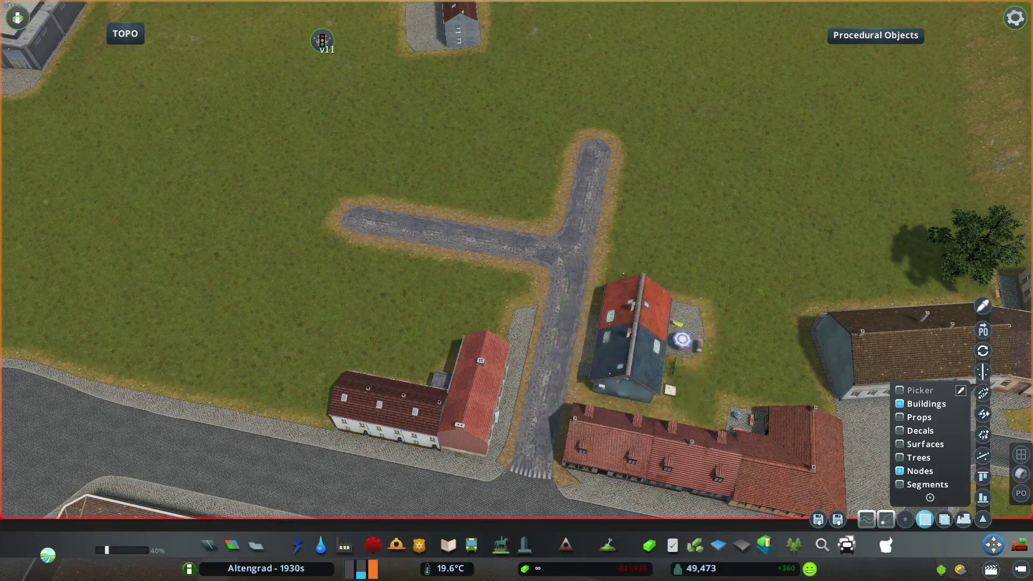
pyautogui.click(267, 138)
pyautogui.moveTo(422, 144); pyautogui.dragTo(503, 322)
# - Select several small detached houses from the collection of buildings laid out on the field outside the town
pyautogui.scroll(-8, 517, 258)
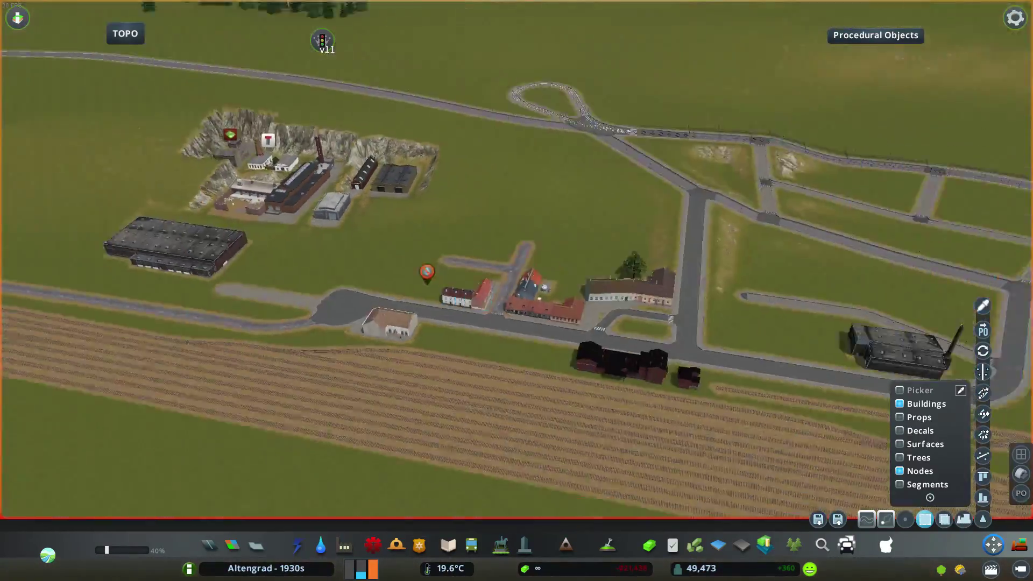
pyautogui.scroll(-5, 516, 258)
pyautogui.press('d')
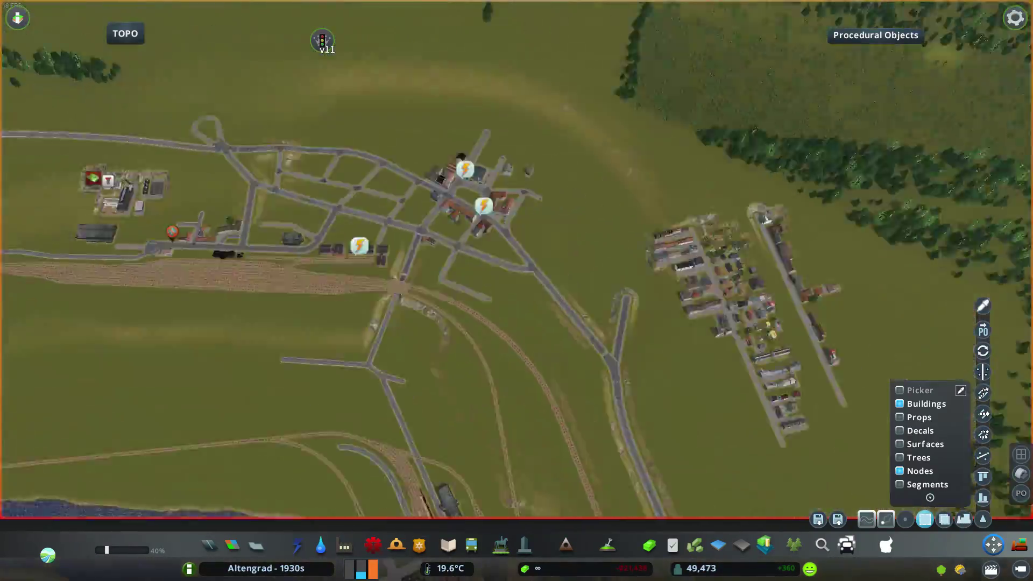
pyautogui.scroll(10, 645, 269)
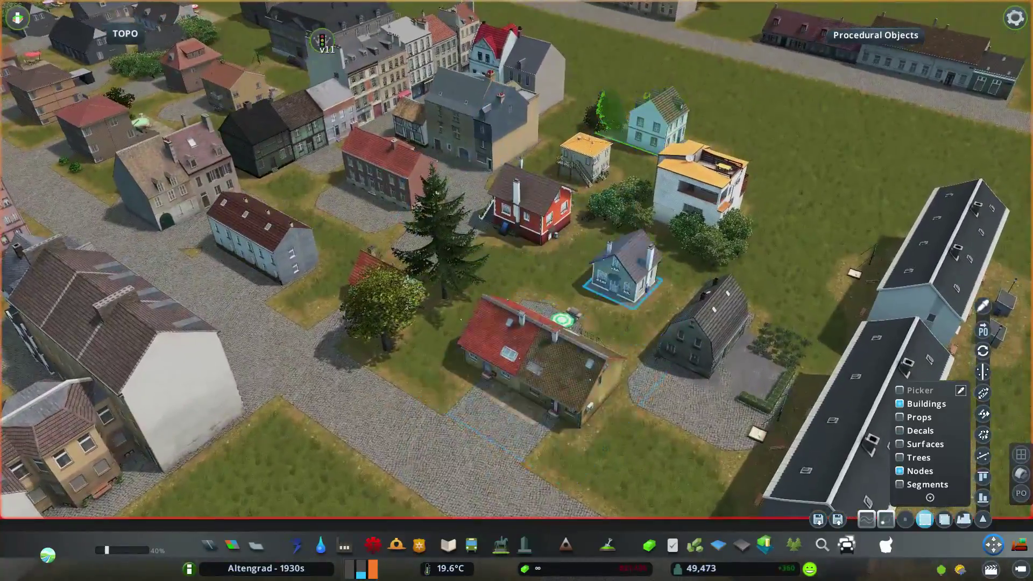
pyautogui.click(624, 277)
pyautogui.scroll(-5, 624, 285)
pyautogui.press('a')
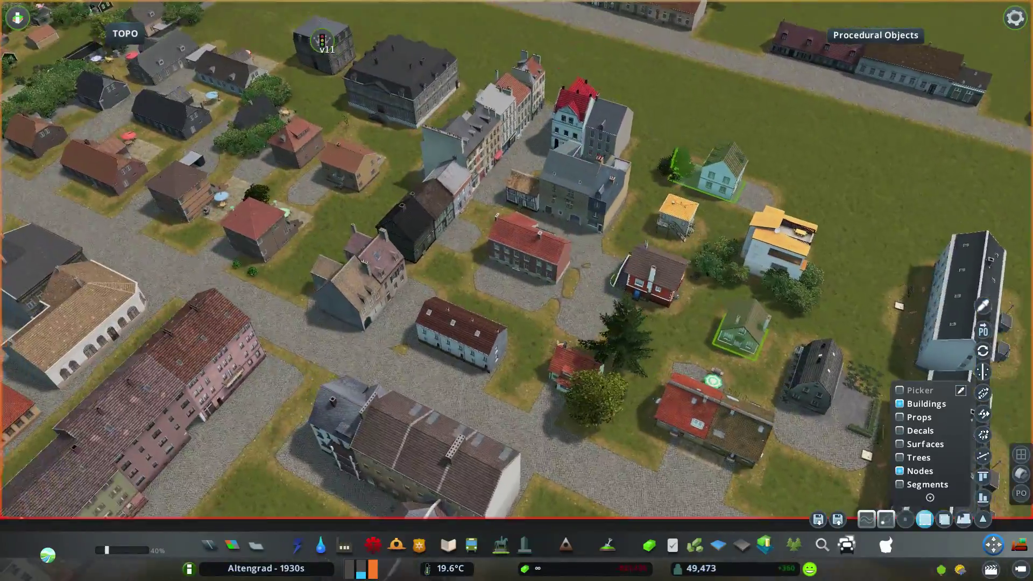
pyautogui.click(632, 358)
pyautogui.scroll(5, 602, 280)
pyautogui.click(640, 229)
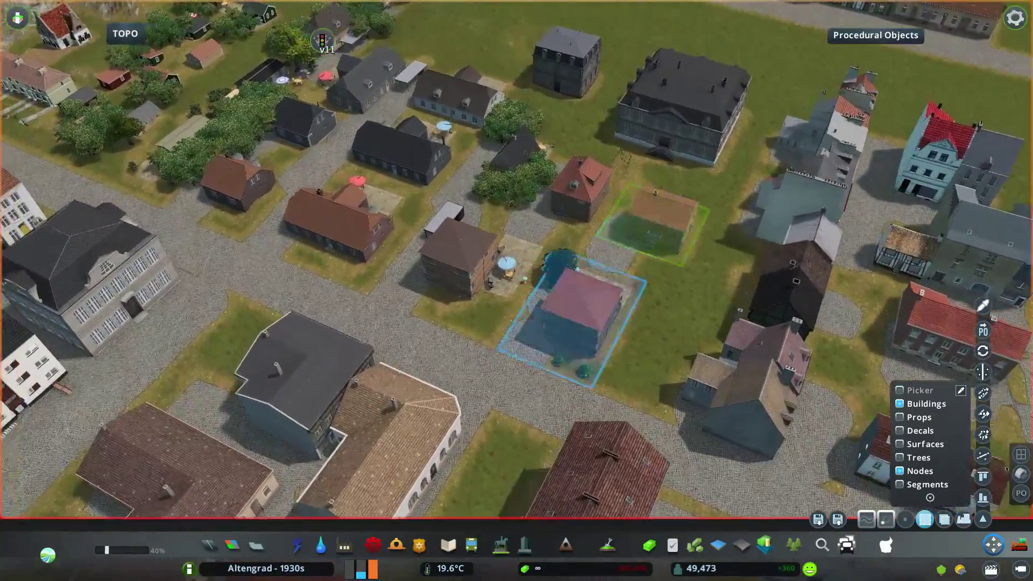
pyautogui.press('a')
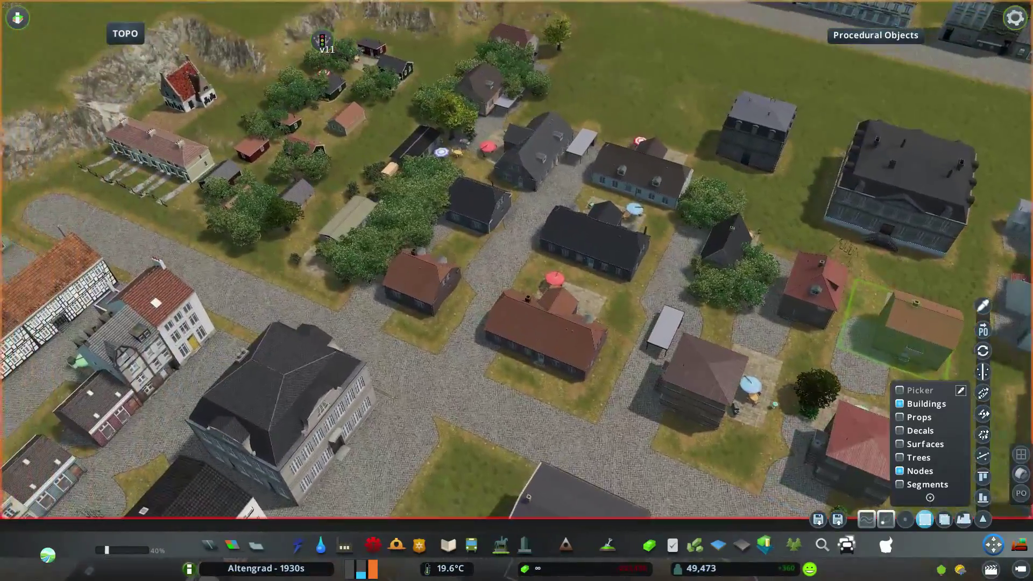
pyautogui.keyDown('shift'); pyautogui.click(487, 307); pyautogui.keyUp('shift')
pyautogui.scroll(-3, 495, 258)
pyautogui.keyDown('shift'); pyautogui.click(538, 159); pyautogui.keyUp('shift')
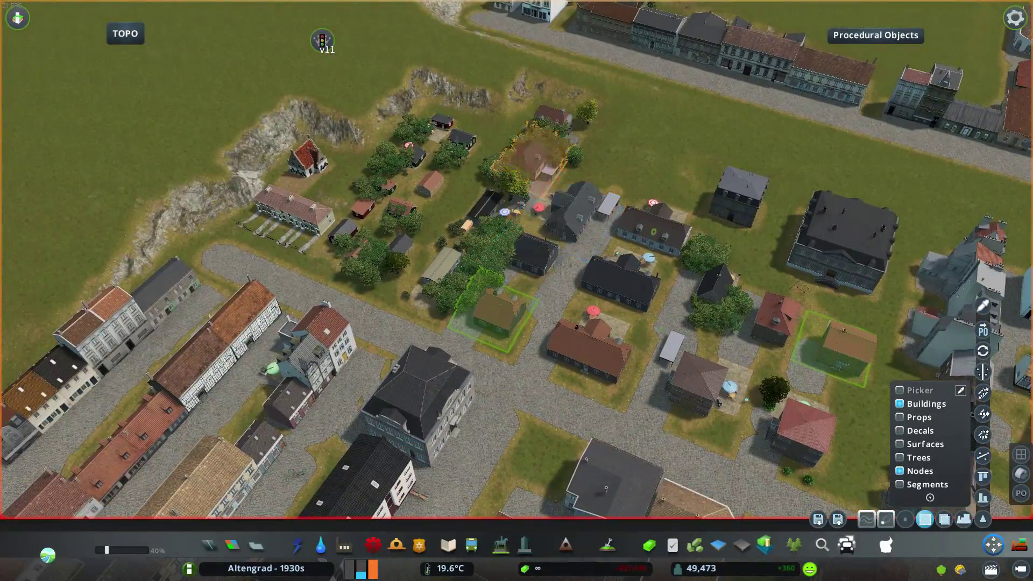
# - Place copies of the selected houses around the new side road, with one beside the red-and-blue-roofed house at ground level
pyautogui.press('q')
pyautogui.scroll(4, 538, 215)
pyautogui.scroll(-10, 517, 269)
pyautogui.press('a')
pyautogui.scroll(3, 517, 269)
pyautogui.click(571, 385)
pyautogui.press('s')
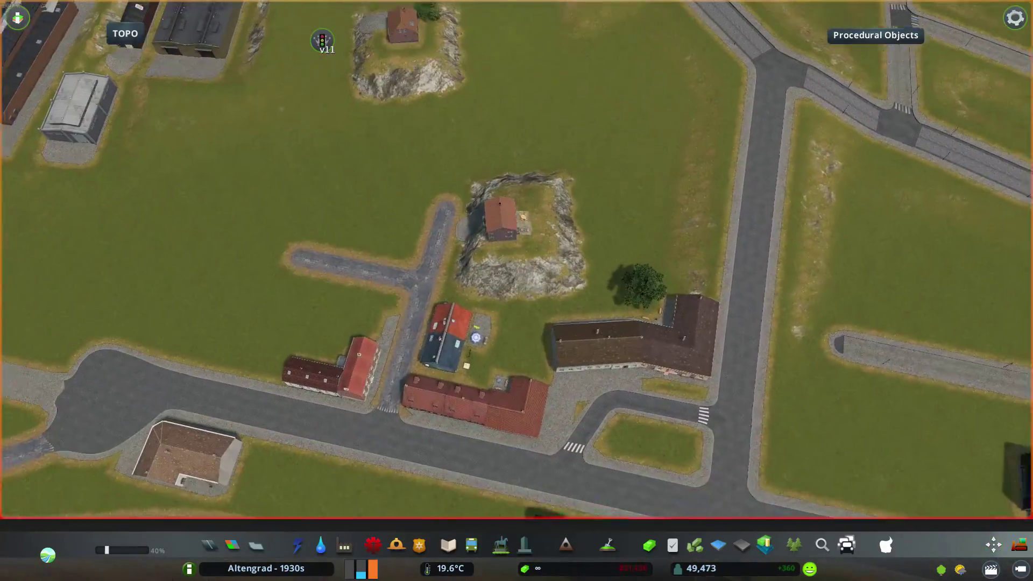
pyautogui.press('Delete')
pyautogui.scroll(2, 516, 269)
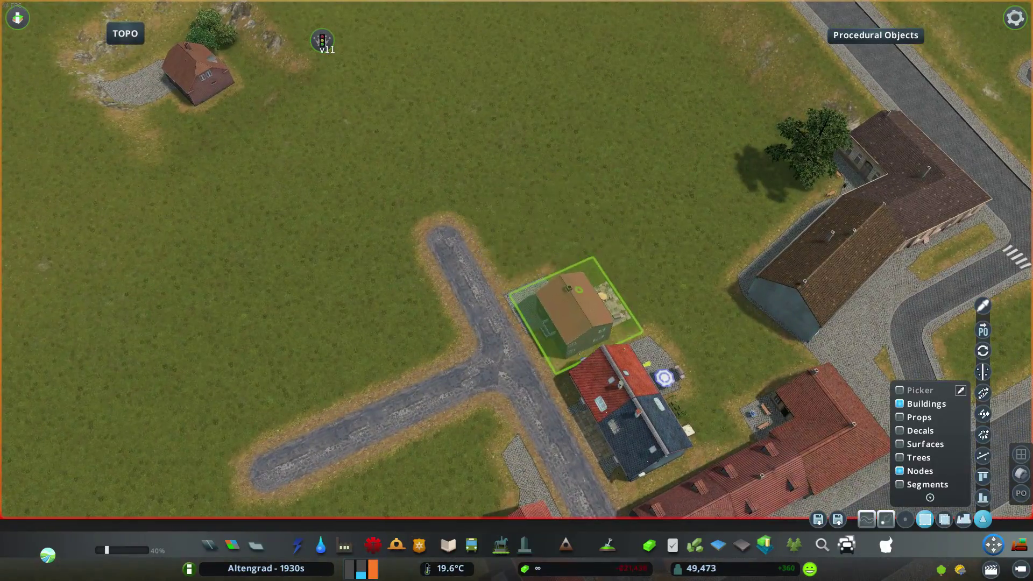
# - Move more detached houses onto plots along the new side road, including one beside the dead end and one in the junction corner
pyautogui.scroll(-4, 517, 269)
pyautogui.moveTo(473, 99); pyautogui.dragTo(556, 317)
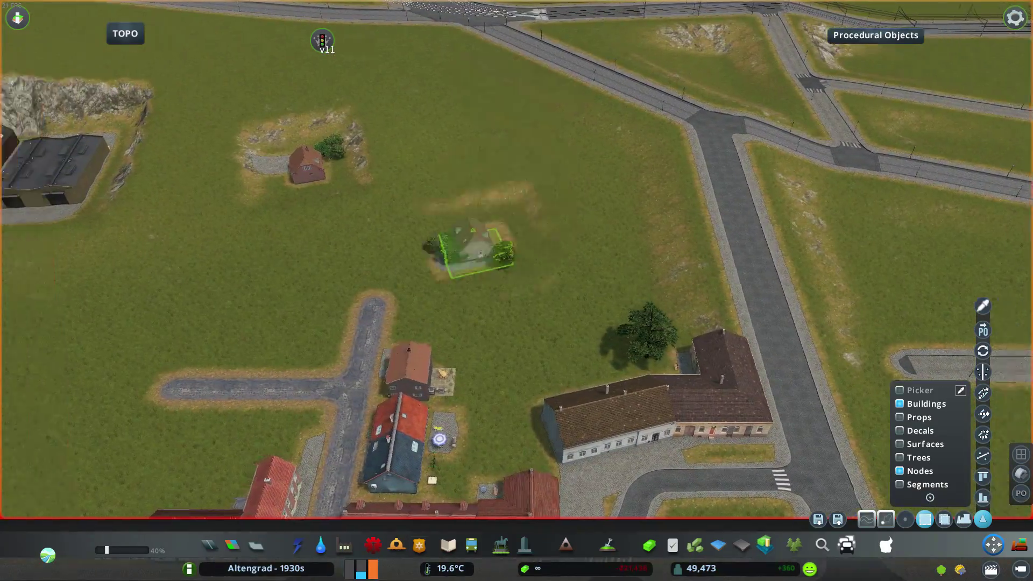
pyautogui.scroll(4, 556, 301)
pyautogui.moveTo(57, 129); pyautogui.dragTo(382, 269)
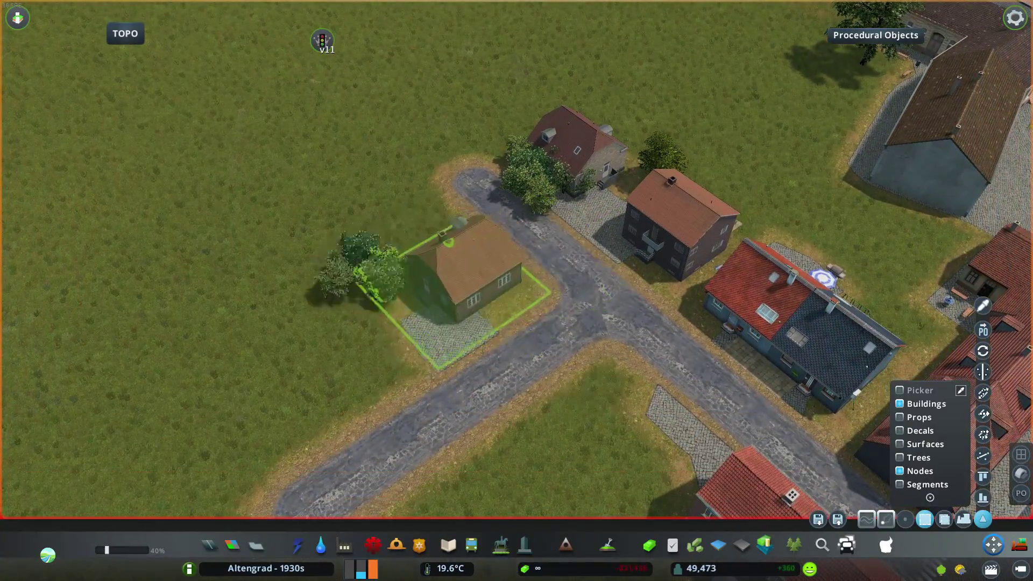
# - Convert the small arched gatehouse into a procedural object, stretch its archway much wider and shift the chimney along the roof
pyautogui.scroll(-5, 484, 275)
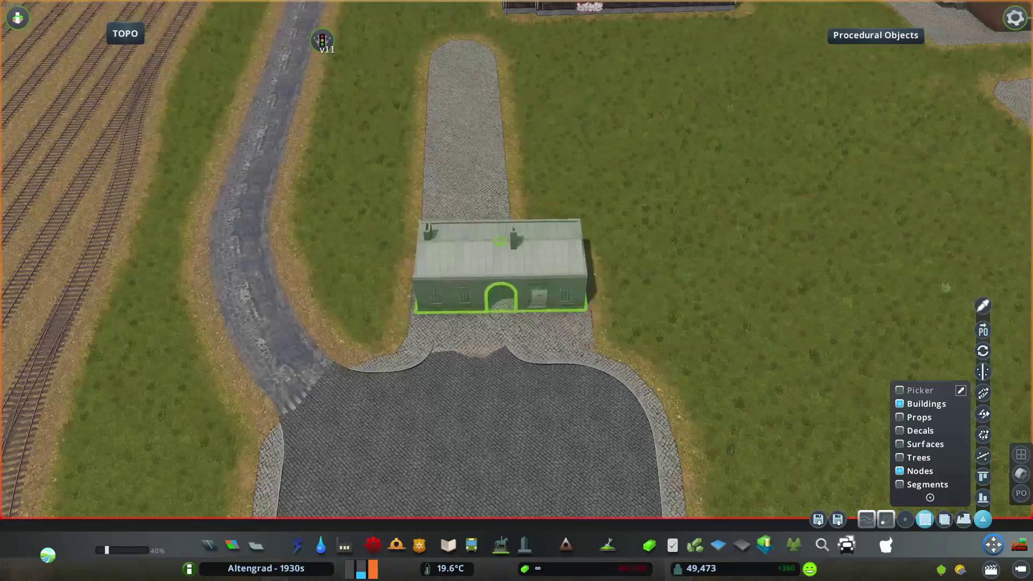
pyautogui.scroll(3, 516, 258)
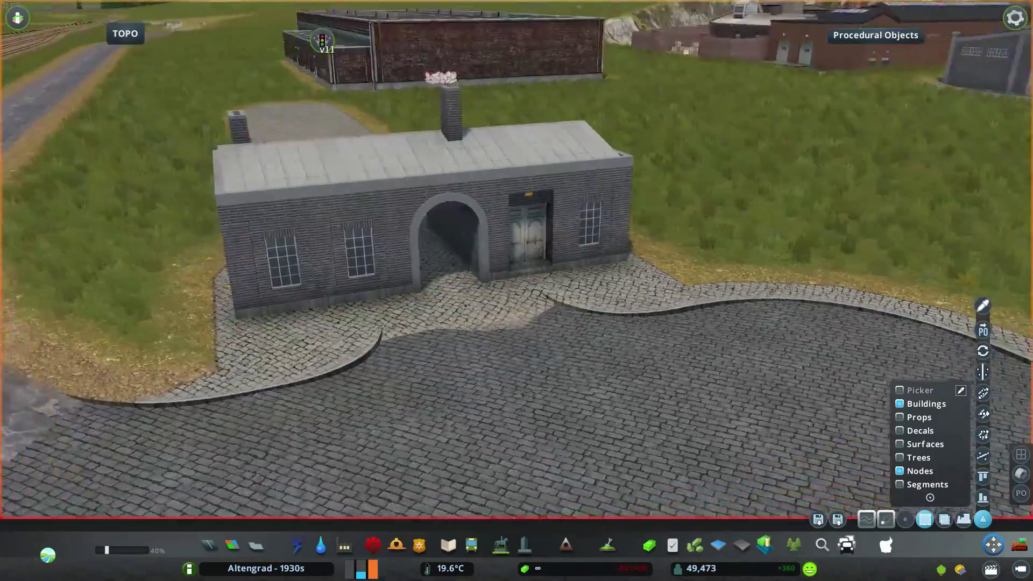
pyautogui.scroll(-3, 516, 258)
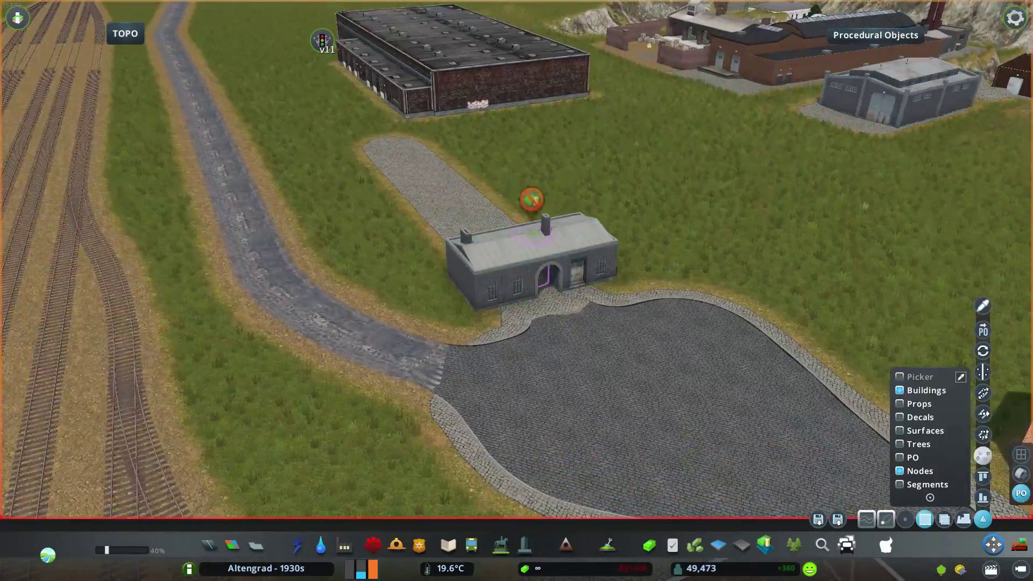
pyautogui.click(572, 278)
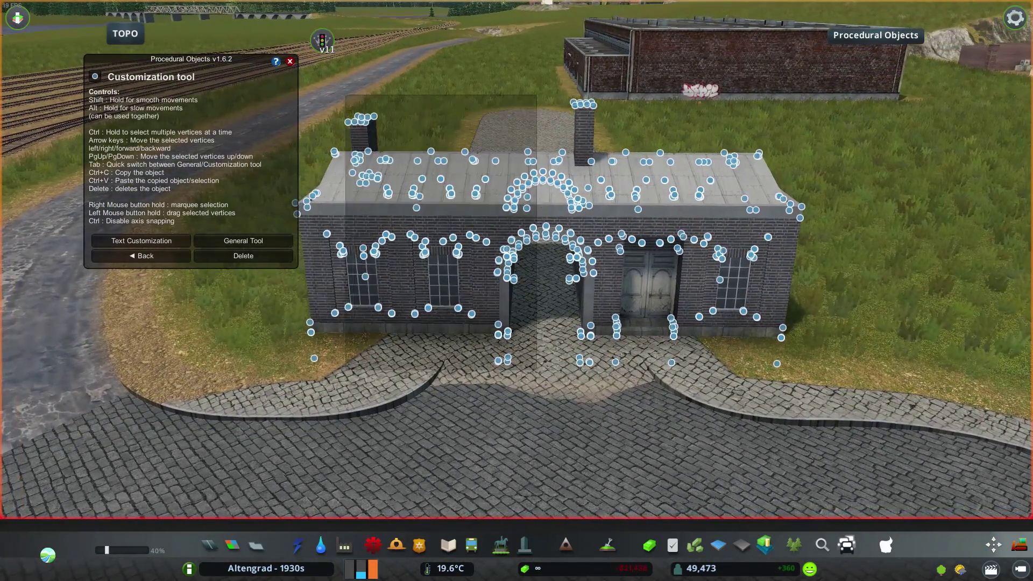
pyautogui.moveTo(333, 374); pyautogui.dragTo(286, 380)
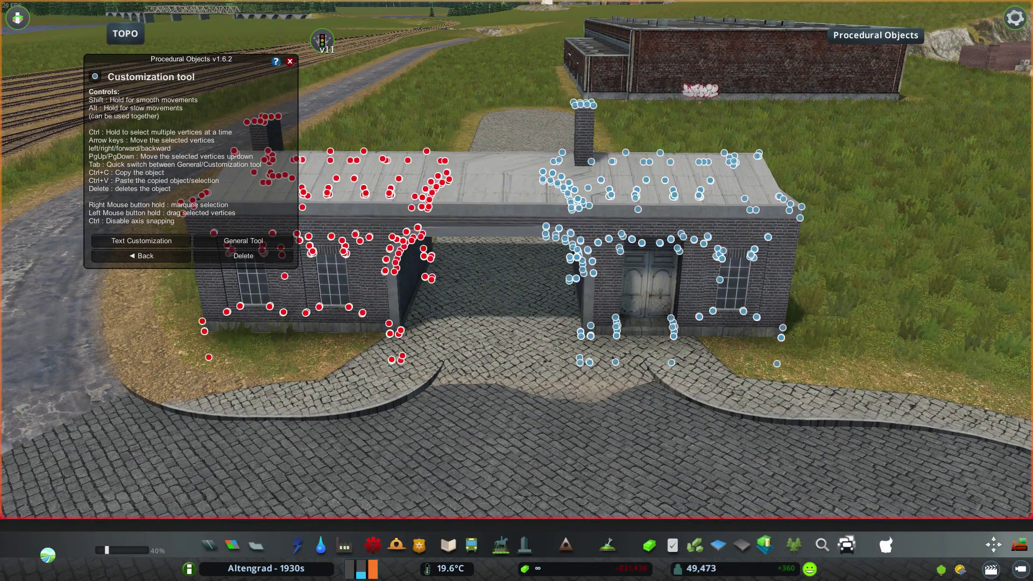
pyautogui.moveTo(547, 106); pyautogui.dragTo(607, 116)
pyautogui.moveTo(606, 115); pyautogui.dragTo(701, 115)
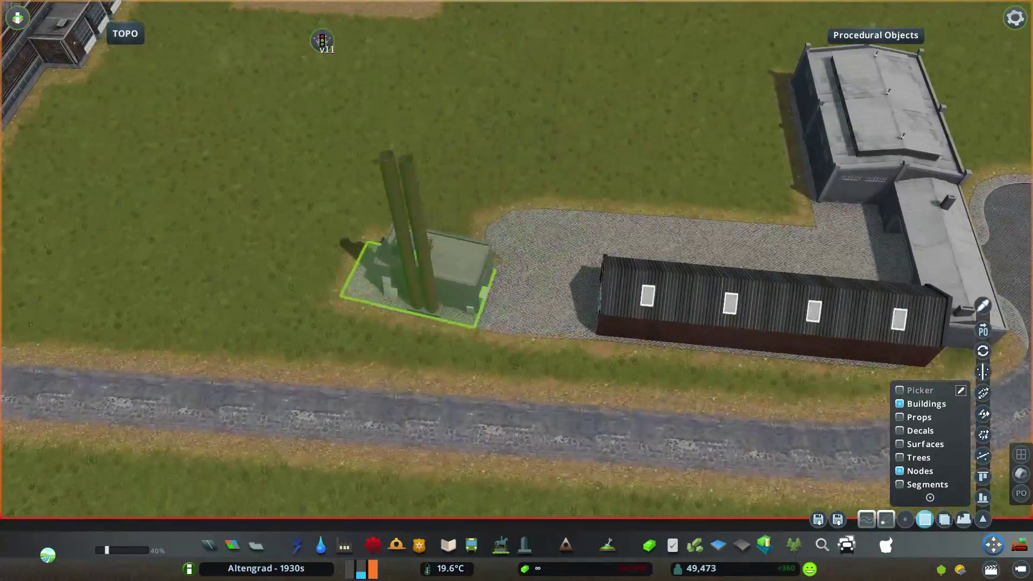
# - Reposition the twin-chimney boiler house, then place the dark-roofed factory hall beside the large warehouse and align it to ground height
pyautogui.moveTo(417, 281); pyautogui.dragTo(425, 256)
pyautogui.scroll(-4, 484, 259)
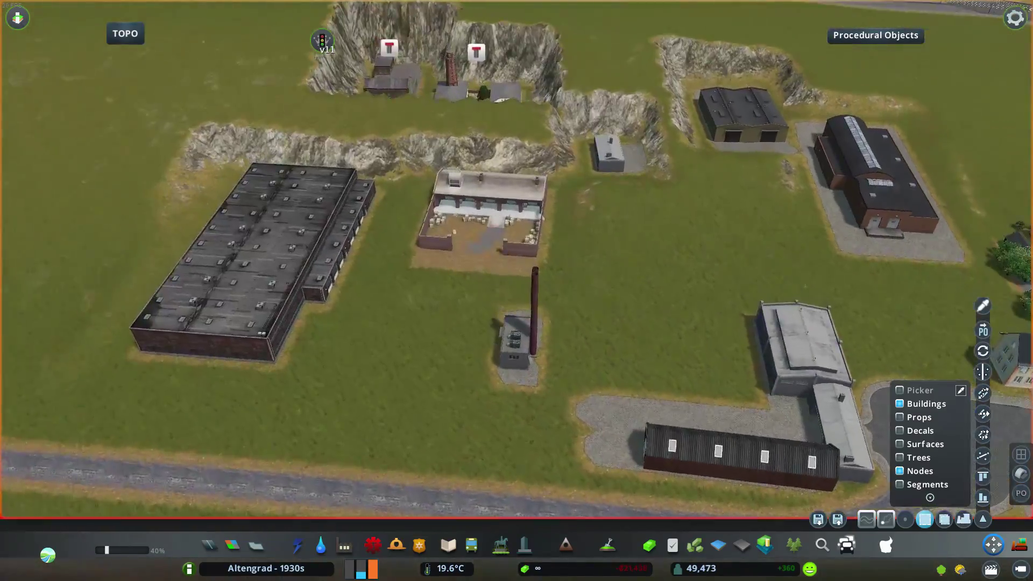
pyautogui.scroll(-8, 516, 258)
pyautogui.press('a')
pyautogui.scroll(6, 484, 215)
pyautogui.click(567, 157)
pyautogui.scroll(-5, 517, 215)
pyautogui.press('d')
pyautogui.scroll(8, 517, 258)
pyautogui.click(438, 207)
pyautogui.hotkey('ctrl', 'h')
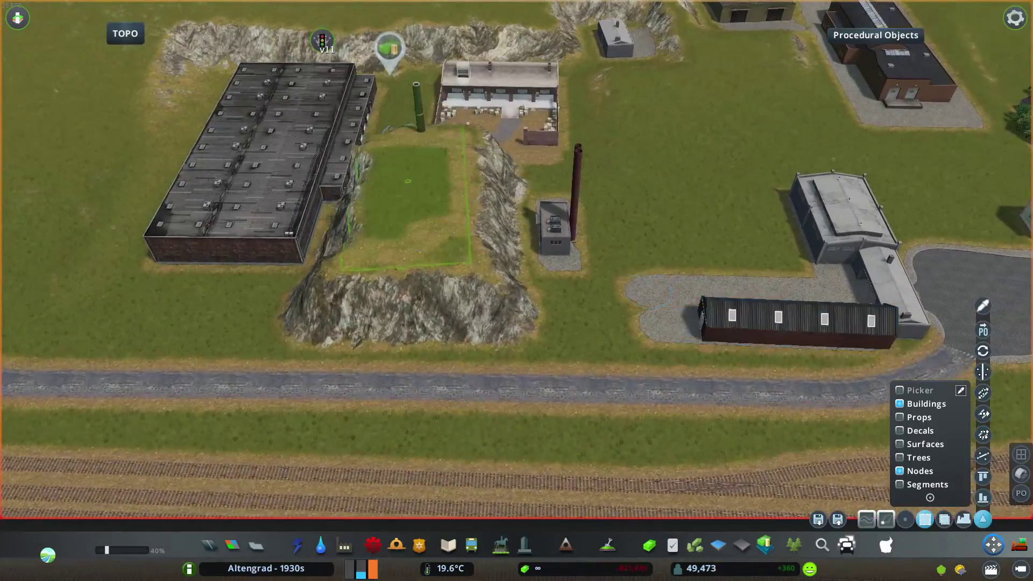
# - Copy the twin-chimney boiler house and place the copy on the open grass behind the long narrow shed
pyautogui.press('d')
pyautogui.press('w')
pyautogui.click(484, 285)
pyautogui.hotkey('ctrl', 'c')
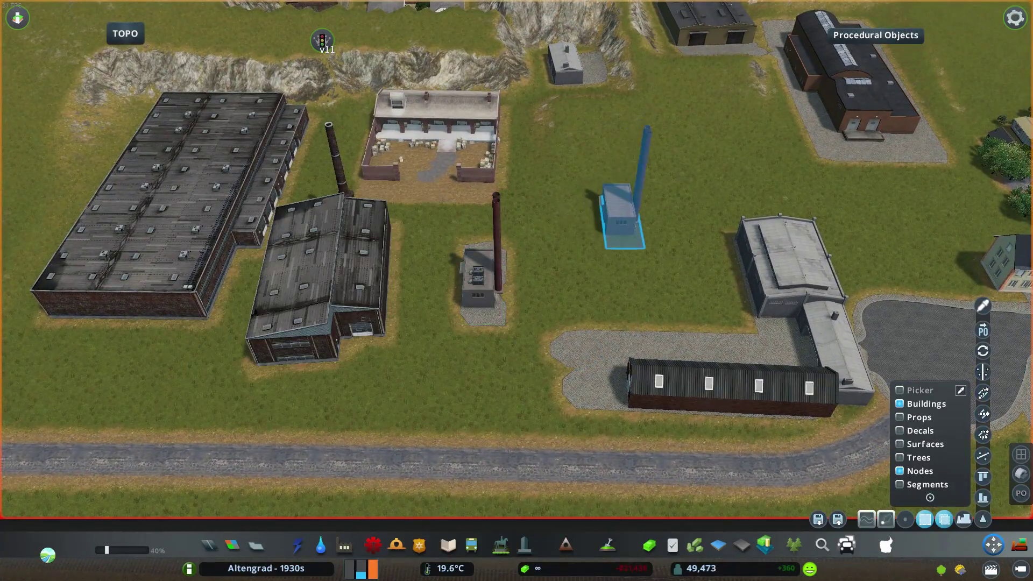
pyautogui.click(617, 209)
pyautogui.press('s')
# - Move and rotate the dark-roofed factory hall so it adjoins the end of the long narrow shed
pyautogui.moveTo(329, 231); pyautogui.dragTo(380, 245)
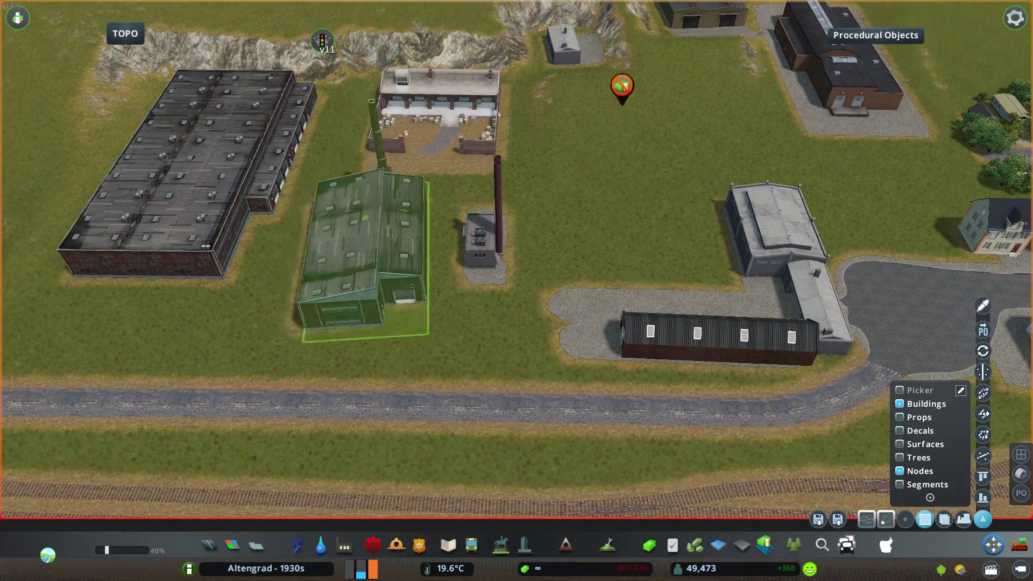
pyautogui.press('q')
pyautogui.scroll(3, 504, 277)
pyautogui.press('e')
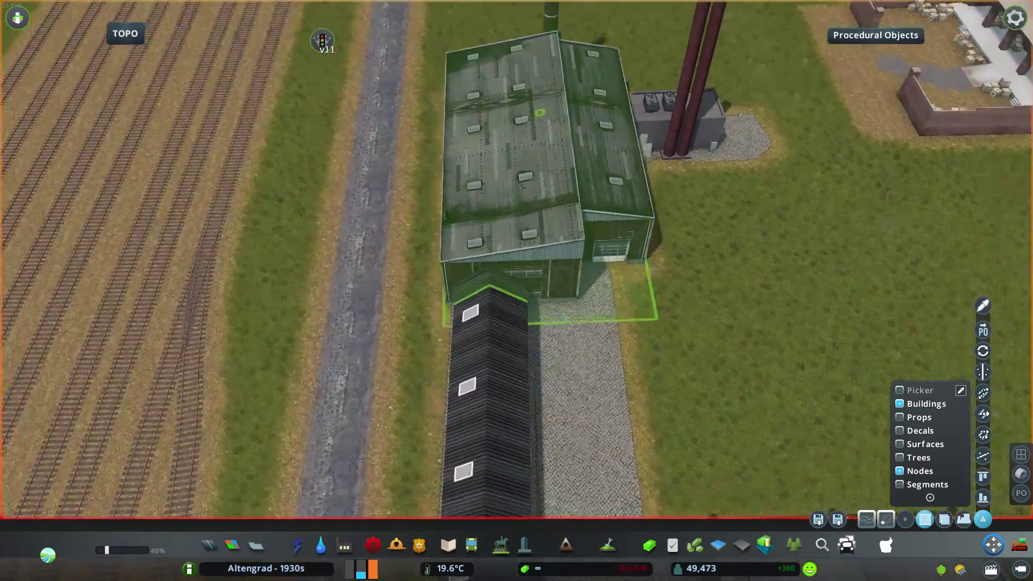
# - Delete the end section of the cobblestone road that runs under the factory hall
pyautogui.press('d')
pyautogui.press('s')
pyautogui.rightClick(484, 215)
pyautogui.press('Delete')
pyautogui.press('s')
pyautogui.press('d')
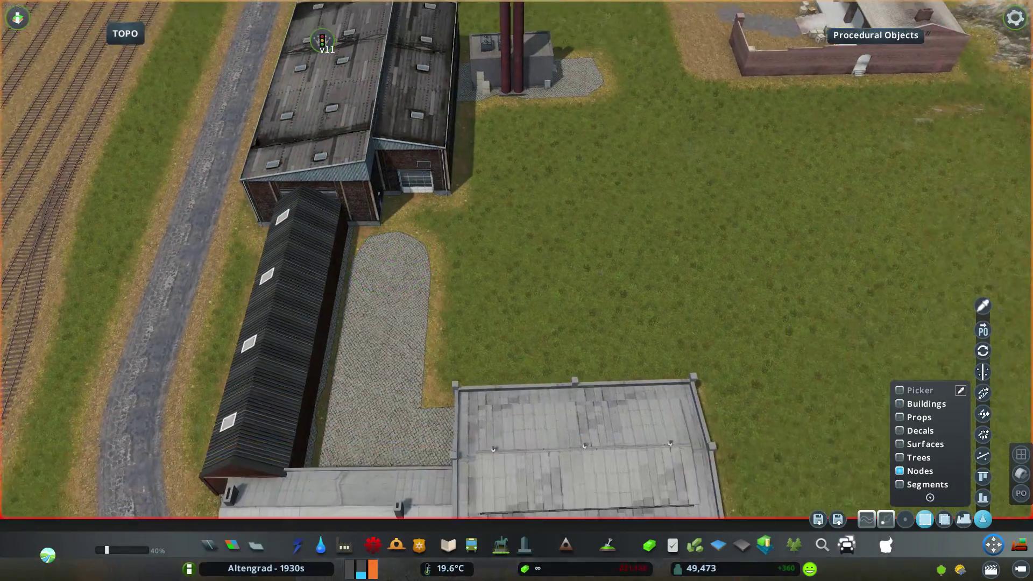
# - Extend the cobblestone road from its shortened end with a 3-unit section angled away from the shed and another section behind the boiler house
pyautogui.press('1')
pyautogui.click(348, 254)
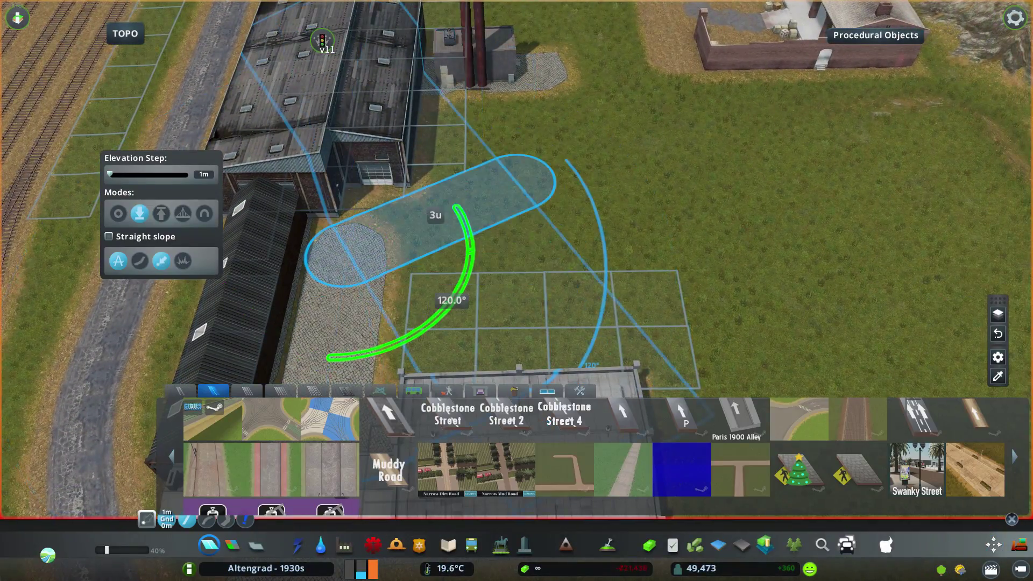
pyautogui.click(515, 183)
pyautogui.scroll(-2, 516, 183)
pyautogui.press('w')
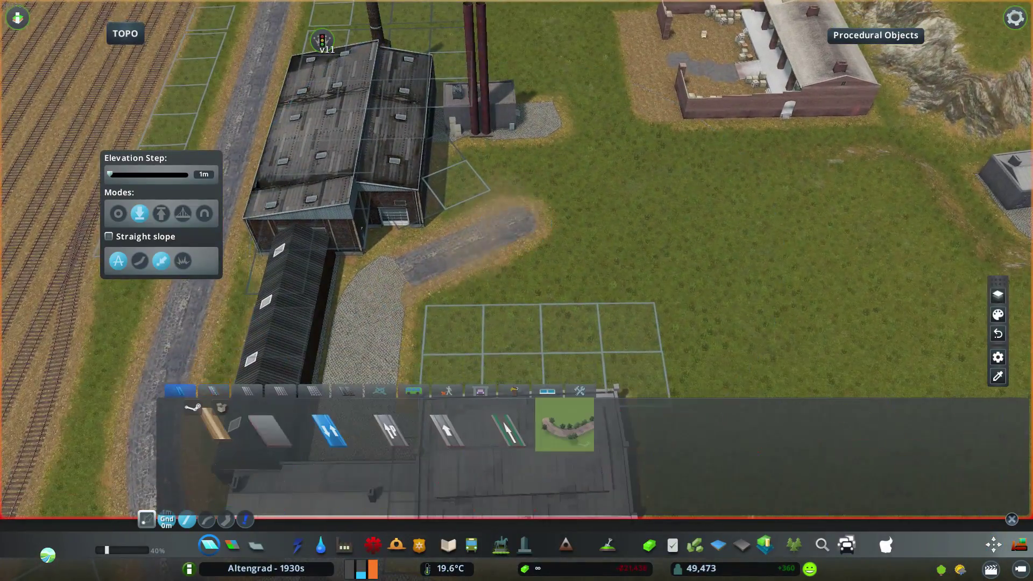
pyautogui.click(515, 223)
pyautogui.click(543, 102)
pyautogui.press('Escape')
pyautogui.scroll(-4, 515, 223)
pyautogui.press('e')
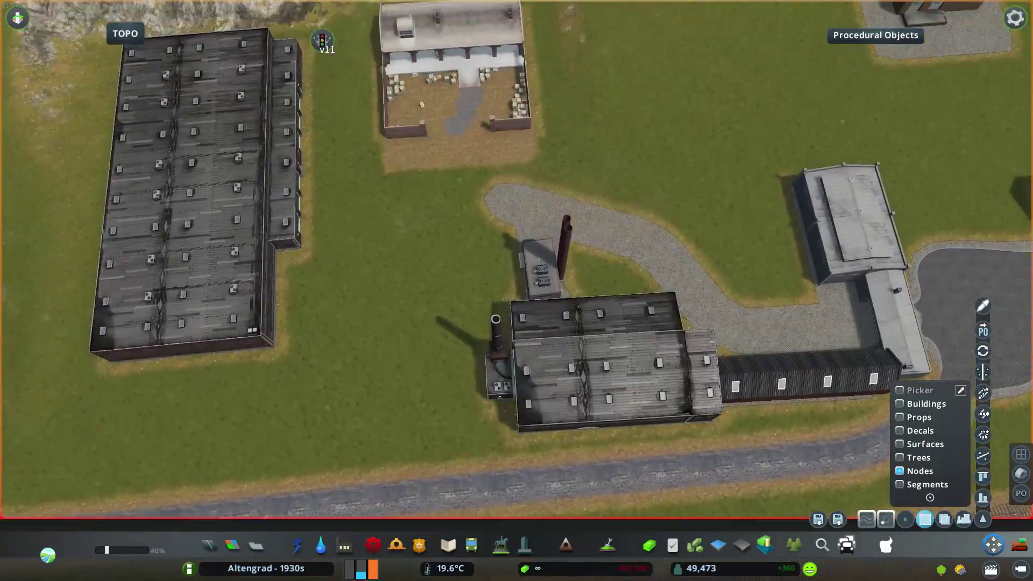
# - Restrict the selection to buildings and move the spare twin-chimney boiler house against the front corner of the large warehouse
pyautogui.doubleClick(925, 404)
pyautogui.press('a')
pyautogui.press('s')
pyautogui.scroll(-2, 517, 258)
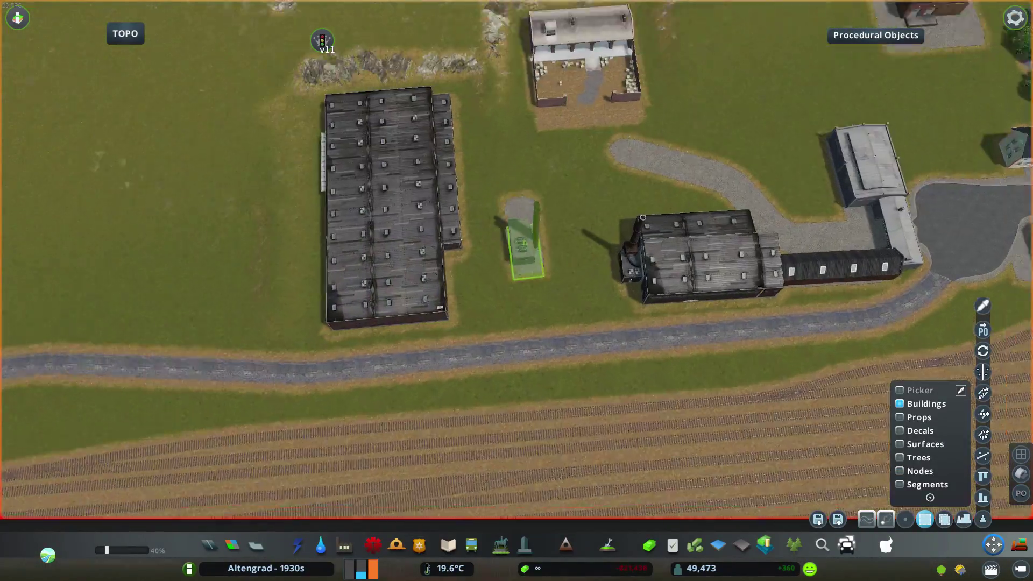
pyautogui.moveTo(525, 247); pyautogui.dragTo(464, 289)
pyautogui.scroll(3, 516, 259)
pyautogui.scroll(-4, 516, 258)
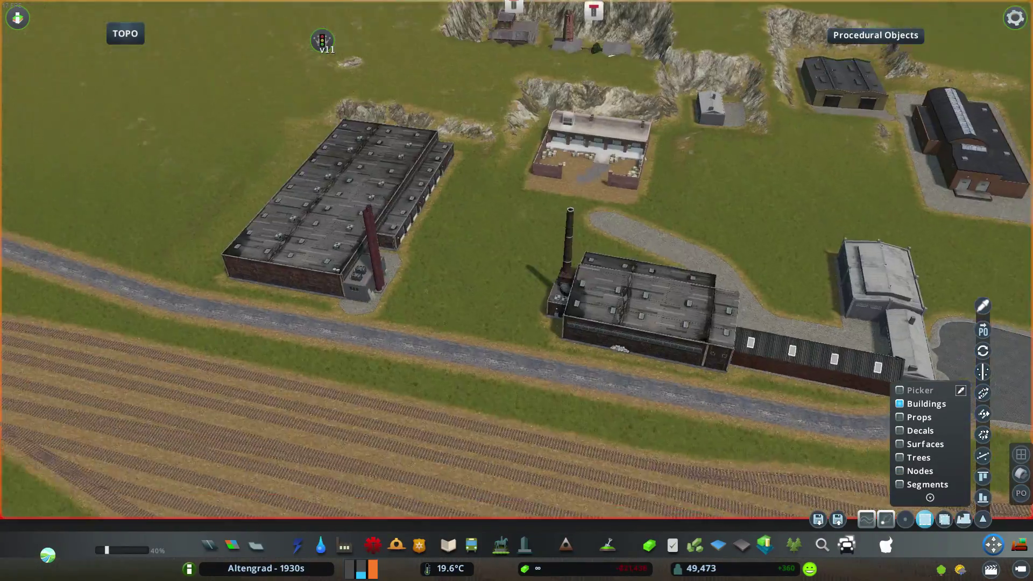
# - Move the walled yard building away from the warehouse and place the small grey building on the plot beside the warehouse's boiler house
pyautogui.scroll(3, 516, 258)
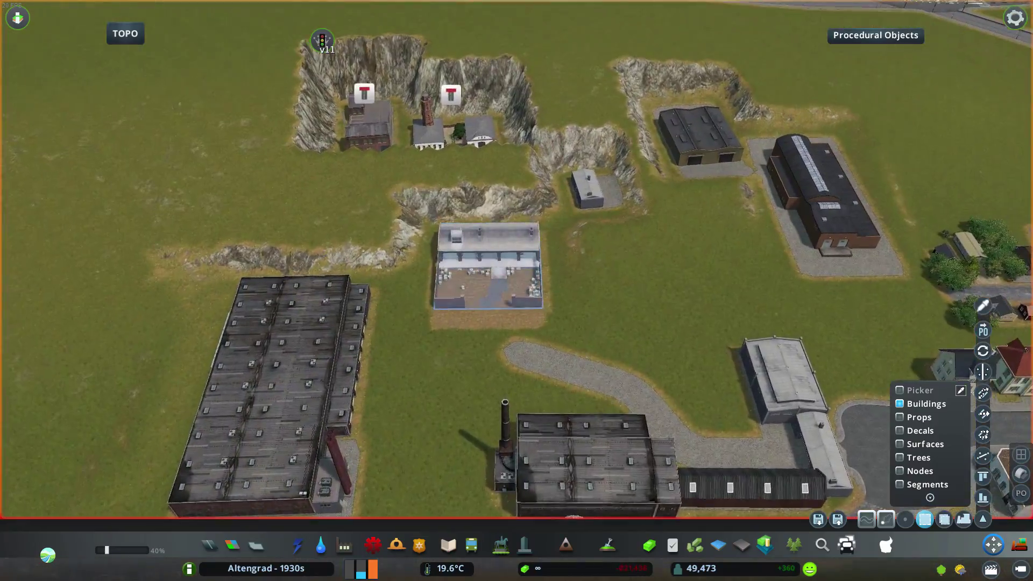
pyautogui.moveTo(487, 269); pyautogui.dragTo(694, 258)
pyautogui.moveTo(589, 189); pyautogui.dragTo(383, 301)
pyautogui.scroll(3, 383, 301)
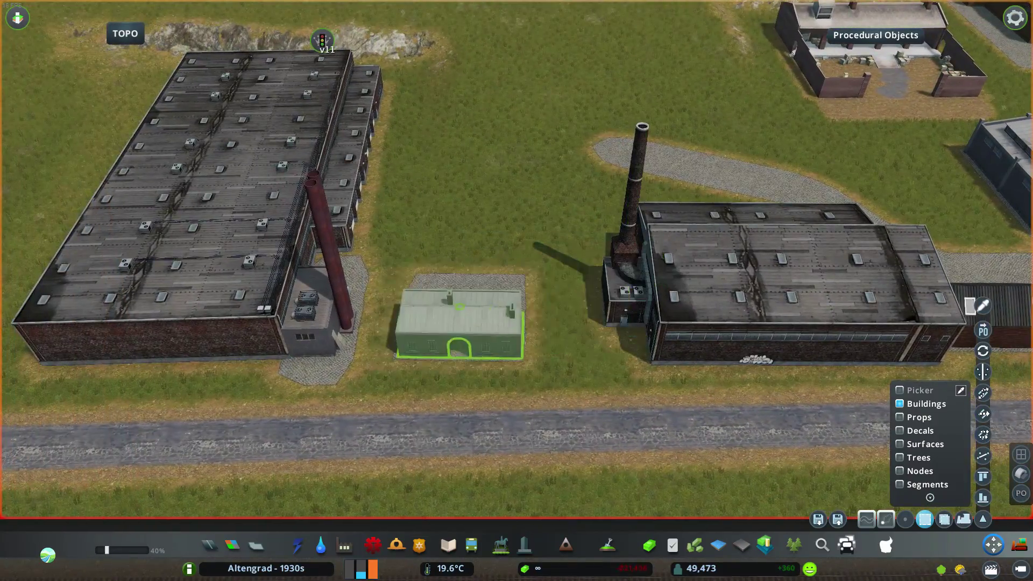
# - Place the olive industrial hall in the gap between the large warehouse and the factory hall, facing the road
pyautogui.scroll(-2, 517, 258)
pyautogui.scroll(-4, 517, 259)
pyautogui.scroll(3, 495, 223)
pyautogui.moveTo(640, 121); pyautogui.dragTo(516, 304)
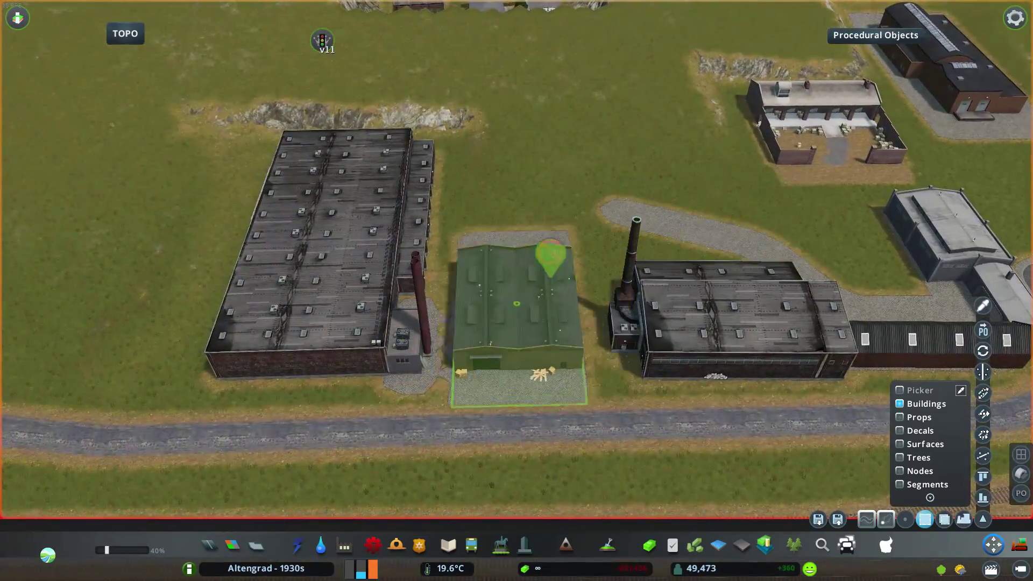
pyautogui.scroll(-3, 516, 258)
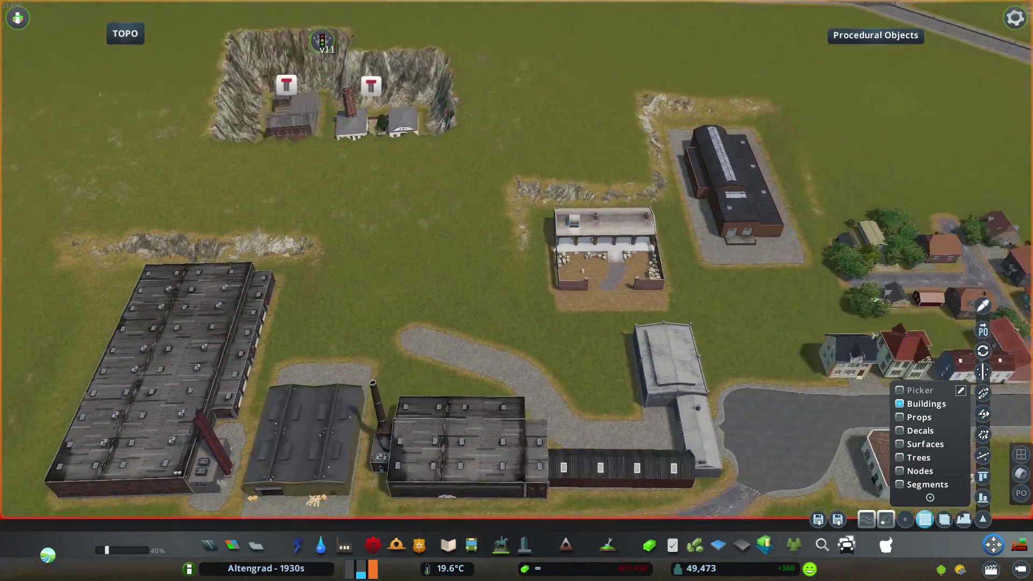
# - Move the brick hall with the arched skylight roof behind the factory complex and rotate it parallel to the road
pyautogui.scroll(-2, 517, 258)
pyautogui.scroll(3, 516, 258)
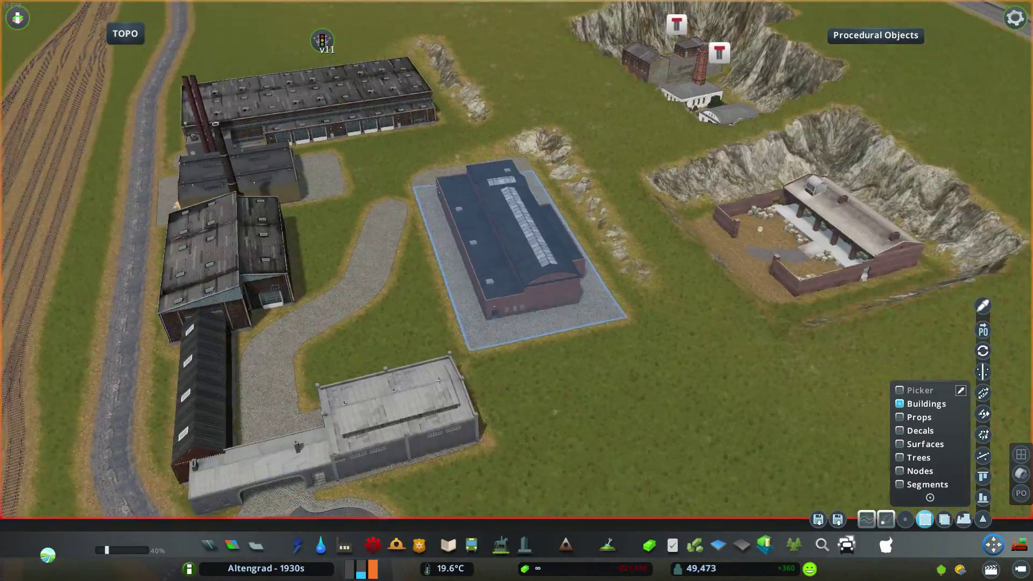
pyautogui.moveTo(583, 193); pyautogui.dragTo(588, 226)
pyautogui.scroll(-4, 516, 258)
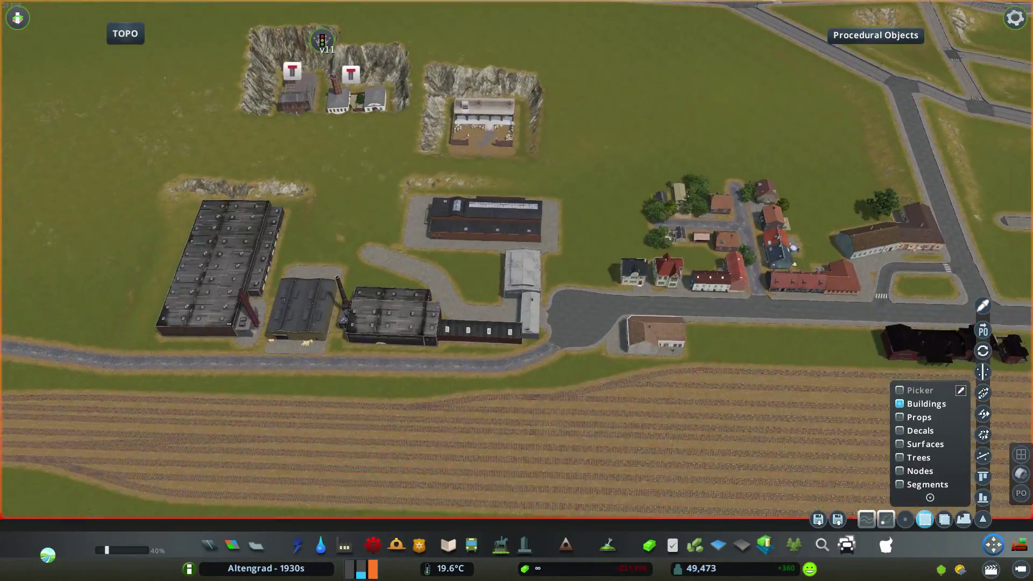
# - Move the nodes of the rail spur so that its end section runs along the loading side of the large warehouse
pyautogui.scroll(3, 516, 258)
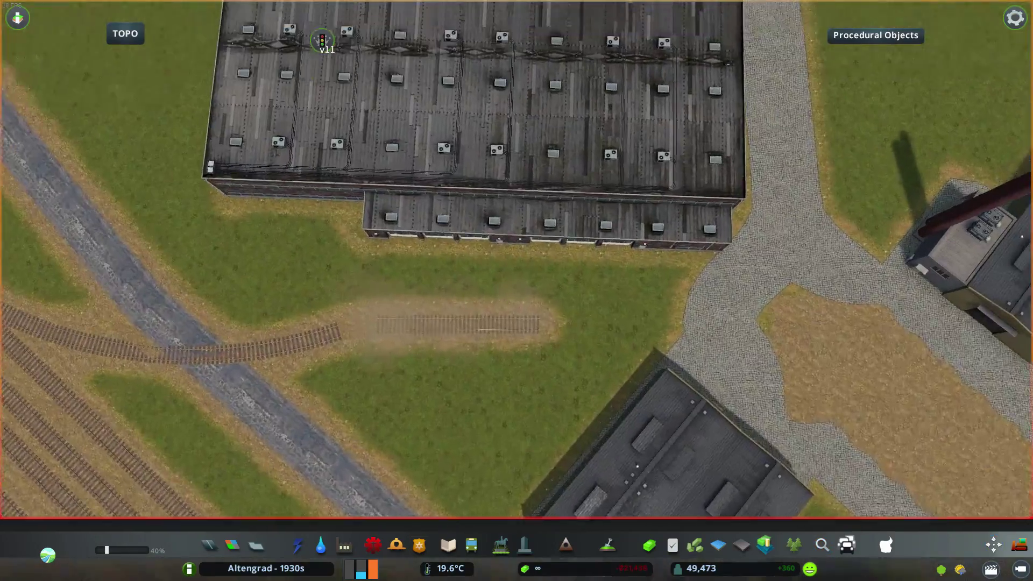
pyautogui.scroll(-2, 517, 258)
pyautogui.press('m')
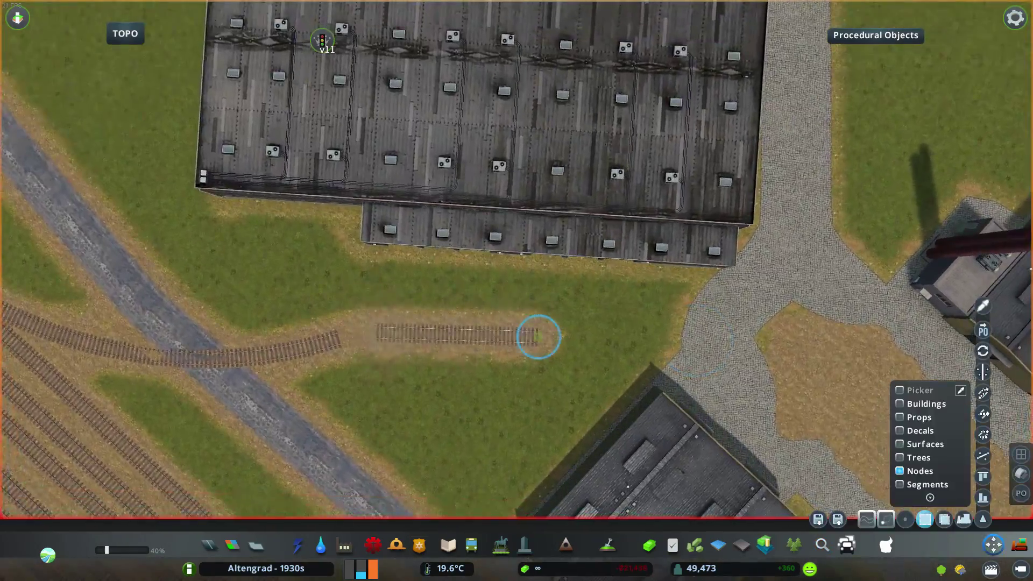
pyautogui.moveTo(538, 336); pyautogui.dragTo(618, 204)
pyautogui.moveTo(371, 306); pyautogui.dragTo(401, 260)
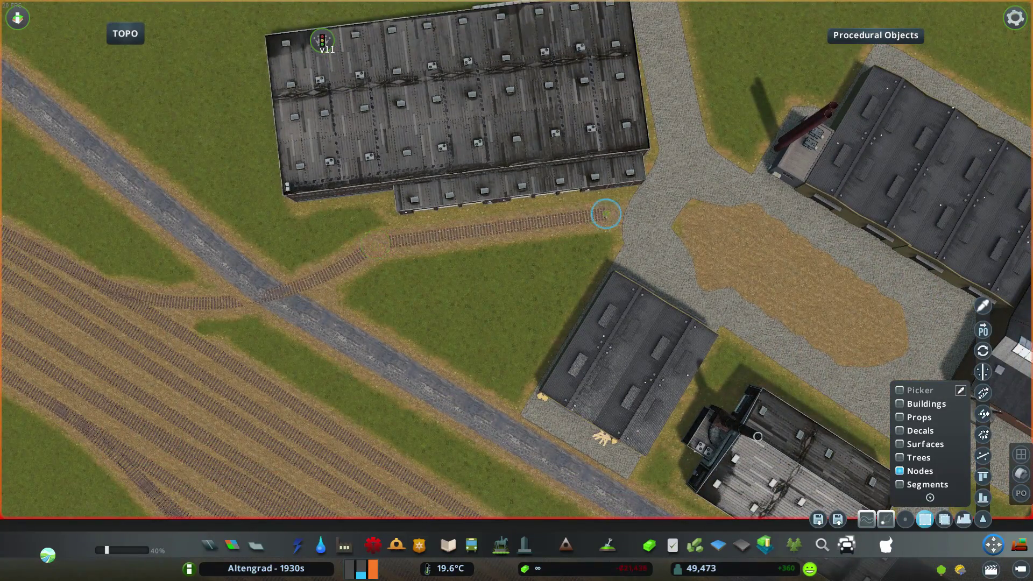
pyautogui.scroll(1, 517, 259)
# - Continue the rail spur in a curve across the cobblestone yard and lay straight track along the sandy strip
pyautogui.hotkey('ctrl', 'f')
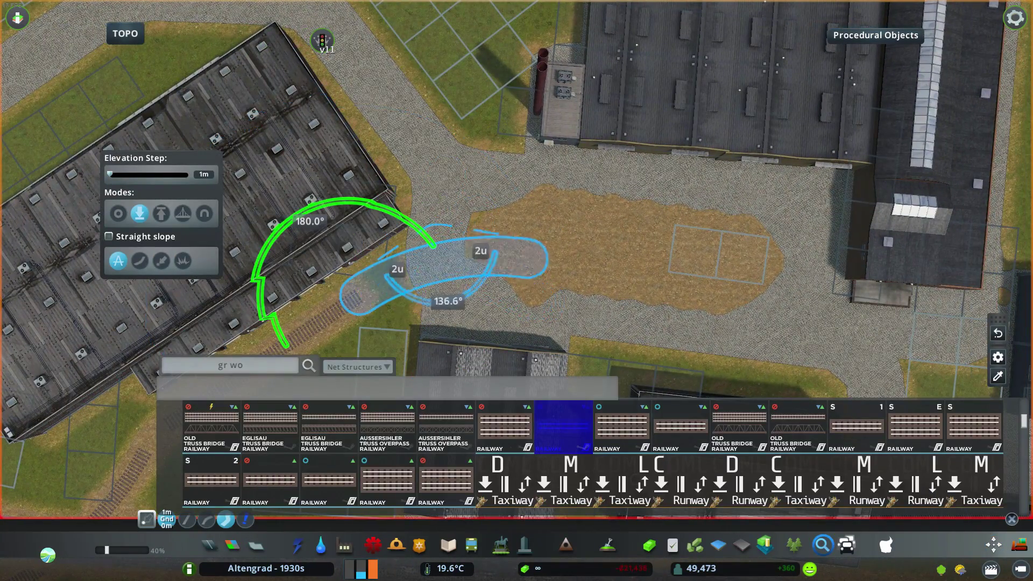
pyautogui.click(529, 259)
pyautogui.press('d')
pyautogui.hotkey('ctrl', '1')
pyautogui.click(613, 289)
pyautogui.click(629, 298)
pyautogui.rightClick(636, 280)
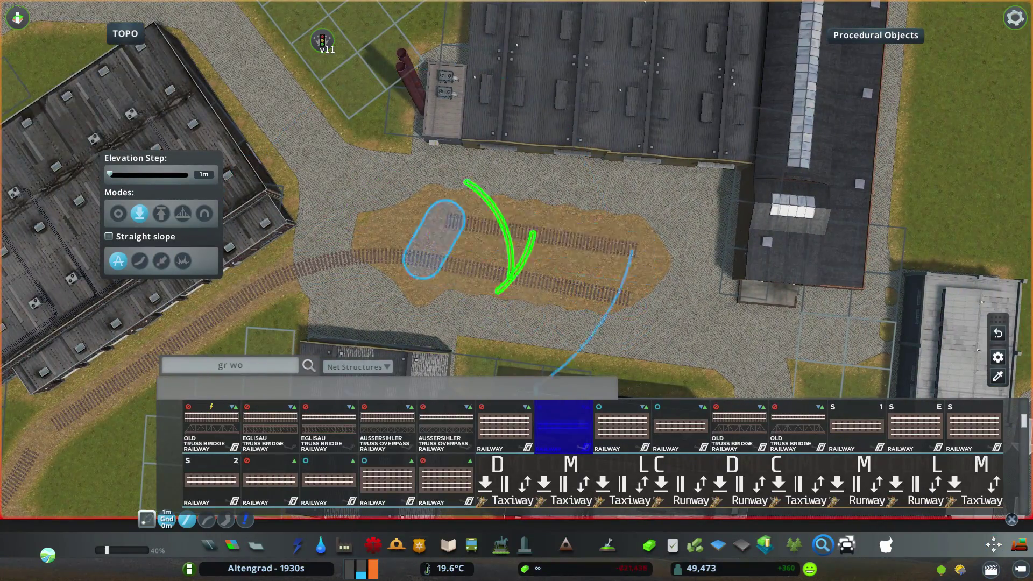
# - Connect the second parallel track in the sandy yard to the spur with a curved track section
pyautogui.hotkey('ctrl', '2')
pyautogui.click(391, 209)
pyautogui.click(313, 299)
pyautogui.press('Escape')
# - Find a concrete block prop and place it along the brick warehouse beside the parallel tracks
pyautogui.scroll(-3, 479, 360)
pyautogui.press('m')
pyautogui.scroll(1, 479, 361)
pyautogui.press('a')
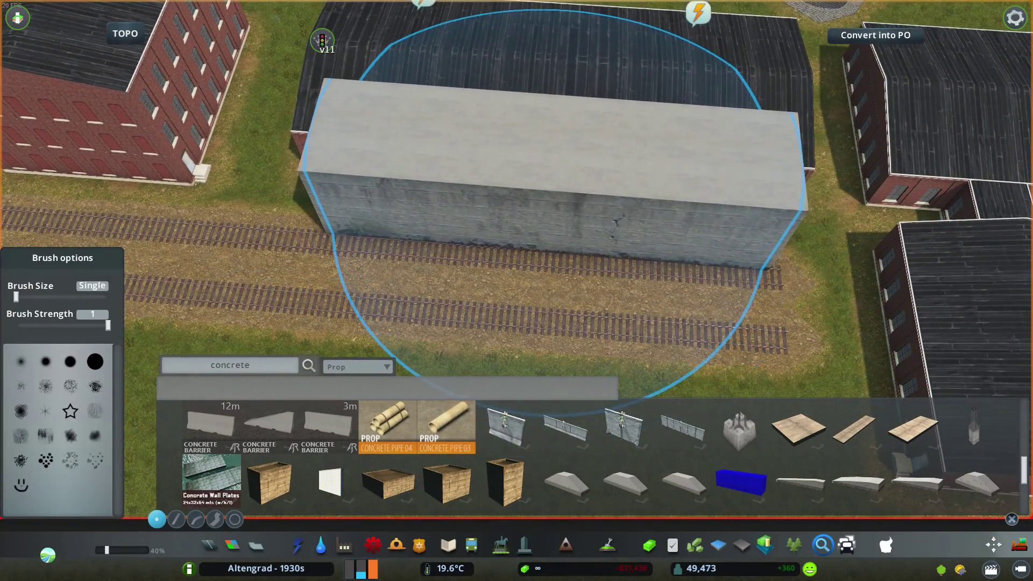
pyautogui.press('Escape')
# - Include segments in the selection filter and duplicate the concrete block beside the tracks
pyautogui.press('m')
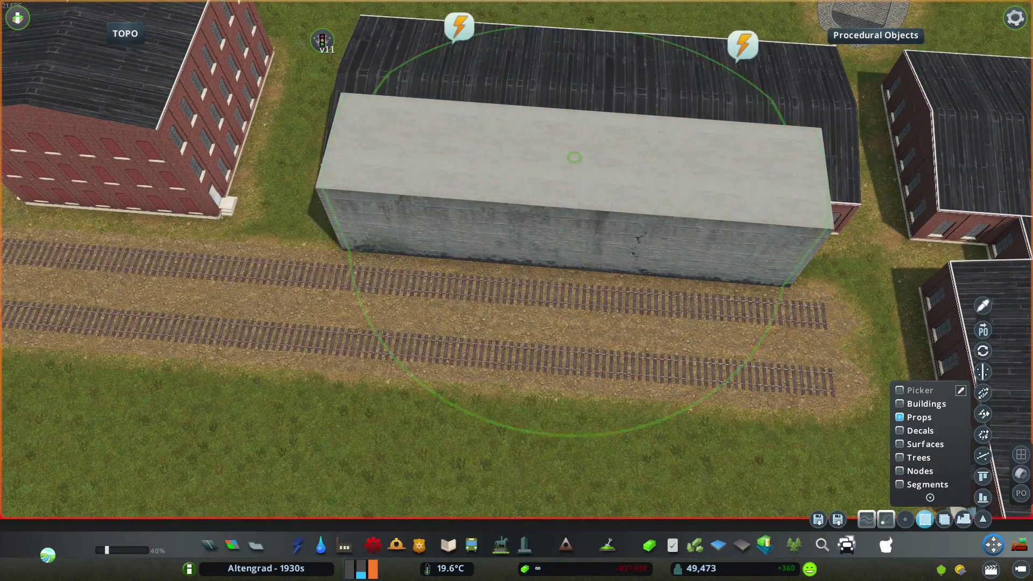
pyautogui.click(900, 484)
pyautogui.press('a')
pyautogui.click(457, 350)
pyautogui.click(944, 519)
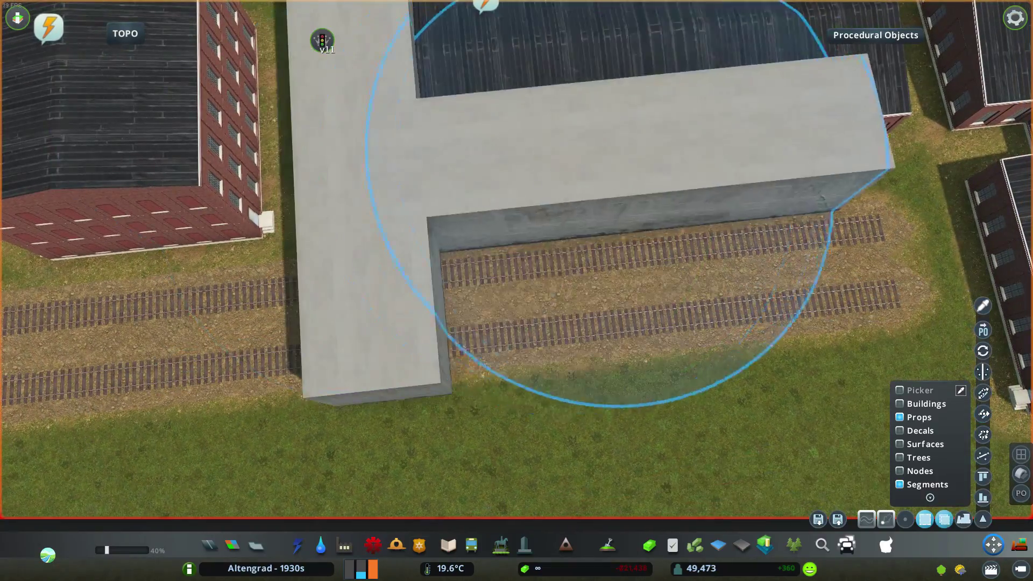
# - Delete the concrete block lying across the tracks and lower the remaining one to form a loading platform along the brick warehouse
pyautogui.press('Escape')
pyautogui.press('m')
pyautogui.click(456, 212)
pyautogui.press('Delete')
pyautogui.click(567, 141)
pyautogui.press('pagedown')
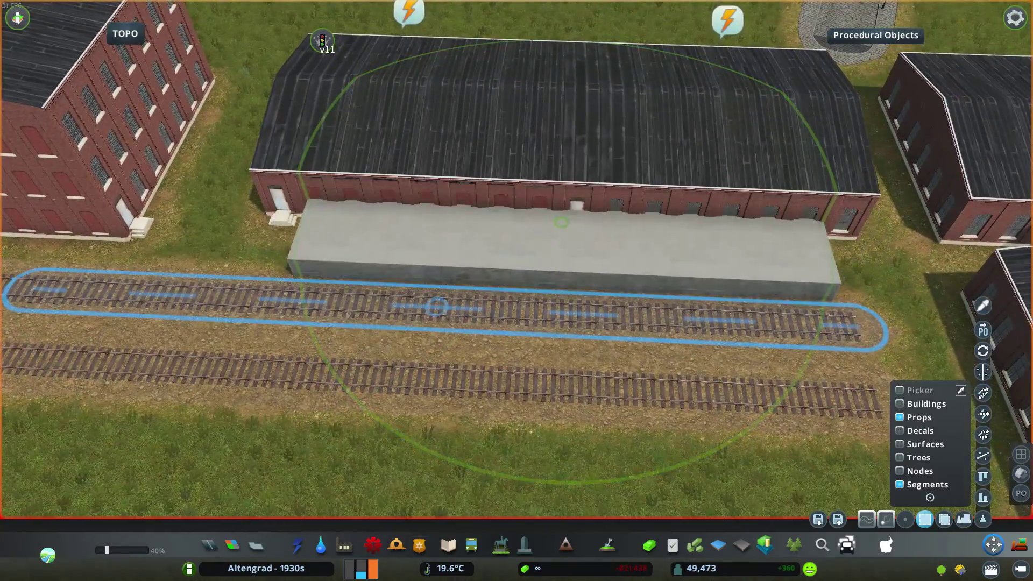
pyautogui.scroll(-3, 436, 306)
pyautogui.scroll(3, 436, 307)
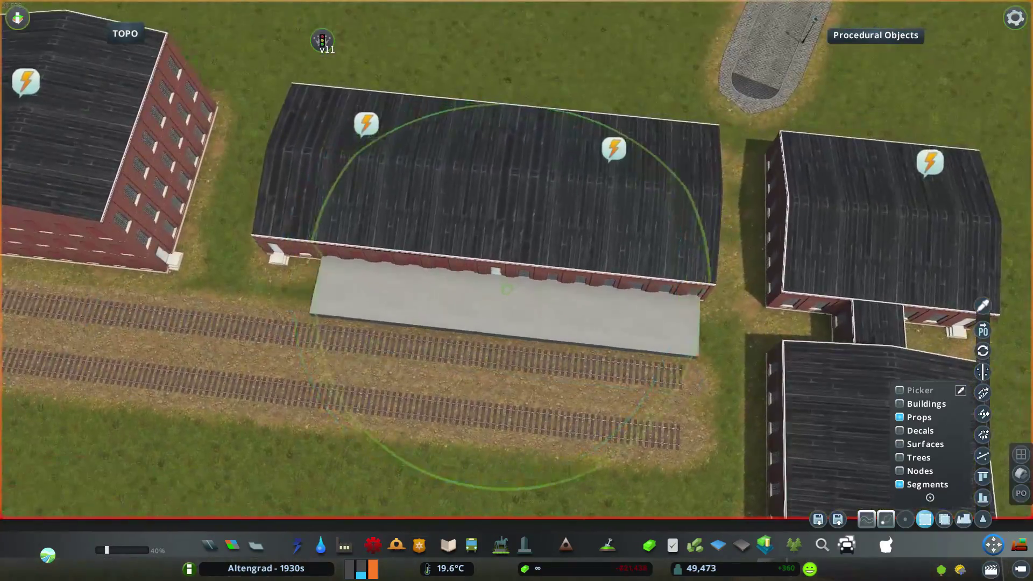
# - Limit the selection filter to buildings and set a long brick warehouse against the end of the tall brick mills
pyautogui.scroll(-3, 484, 301)
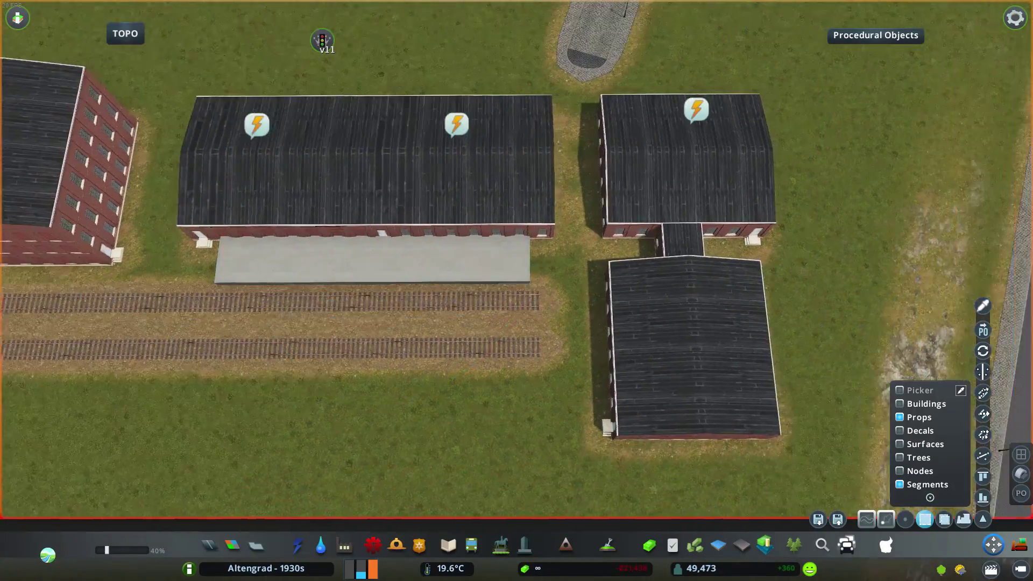
pyautogui.click(900, 403)
pyautogui.click(900, 417)
pyautogui.click(899, 485)
pyautogui.scroll(-3, 516, 280)
pyautogui.moveTo(634, 255); pyautogui.dragTo(447, 282)
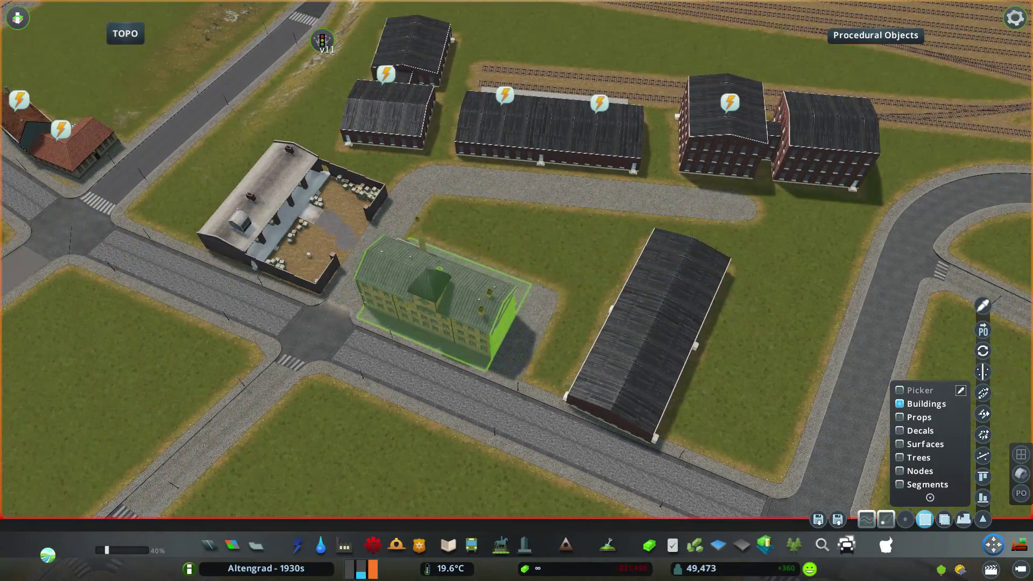
pyautogui.press('d')
pyautogui.moveTo(492, 325); pyautogui.dragTo(478, 285)
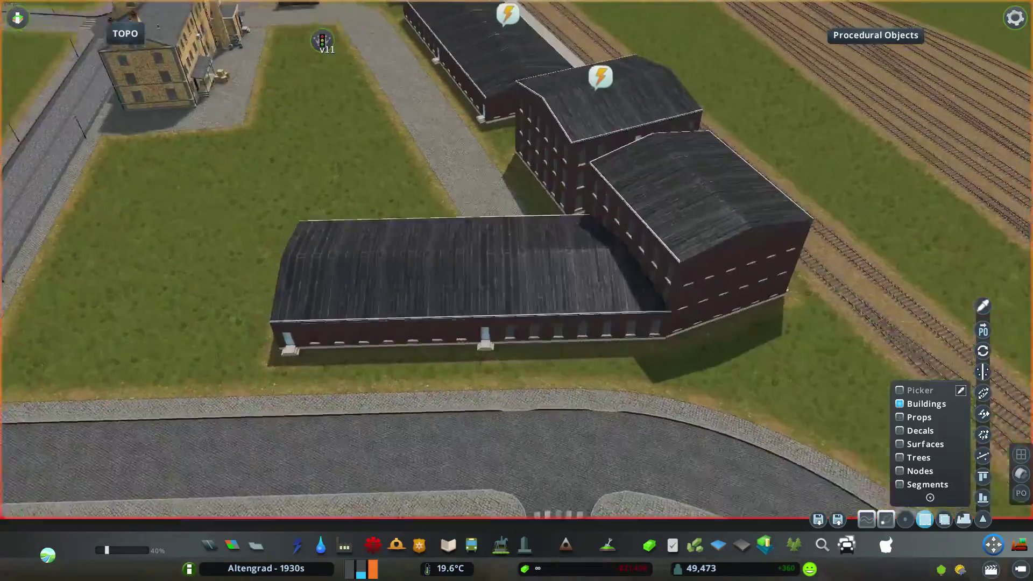
# - Duplicate the long brick warehouse to extend the wing from the tall mills toward the street
pyautogui.click(519, 265)
pyautogui.hotkey('ctrl', 'c')
pyautogui.press('Delete')
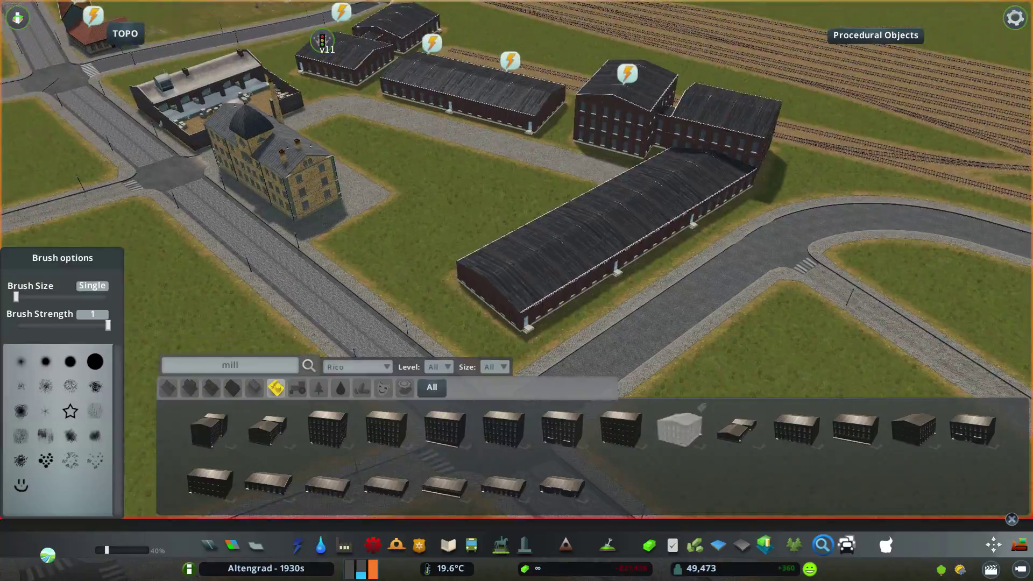
# - Place a tall mill building from the "mill" search results at the street end of the warehouse wing
pyautogui.click(679, 429)
pyautogui.click(502, 290)
pyautogui.press('m')
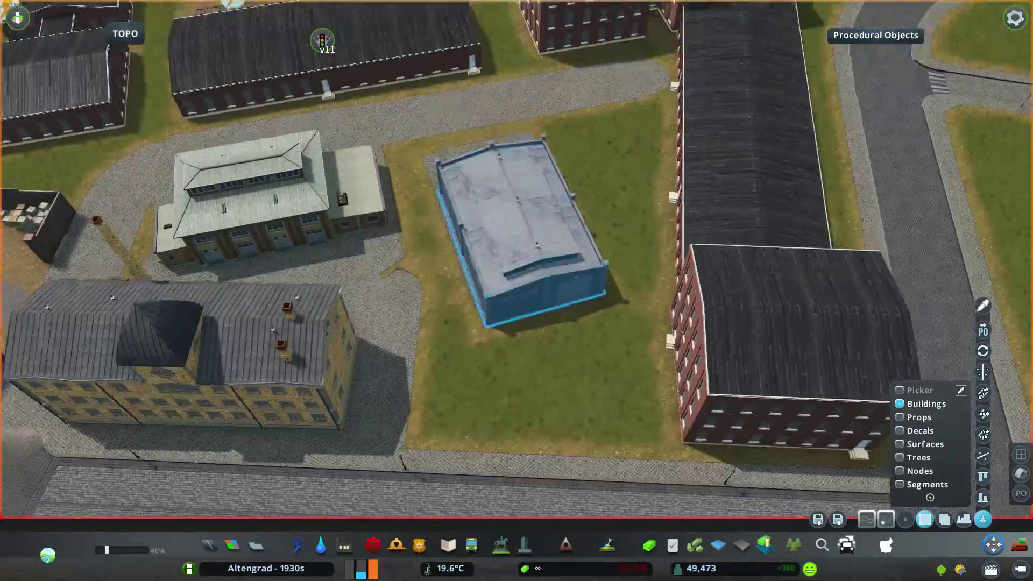
# - Arrange two copies of the grey-roofed factory hall side by side next to the green-roofed hall
pyautogui.moveTo(521, 220); pyautogui.dragTo(423, 207)
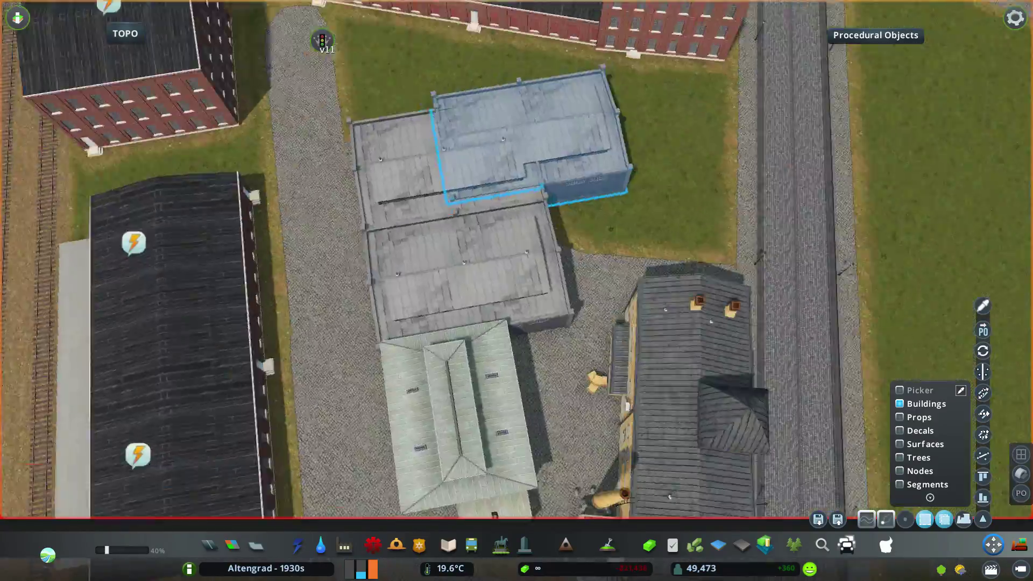
pyautogui.press('Escape')
pyautogui.press('m')
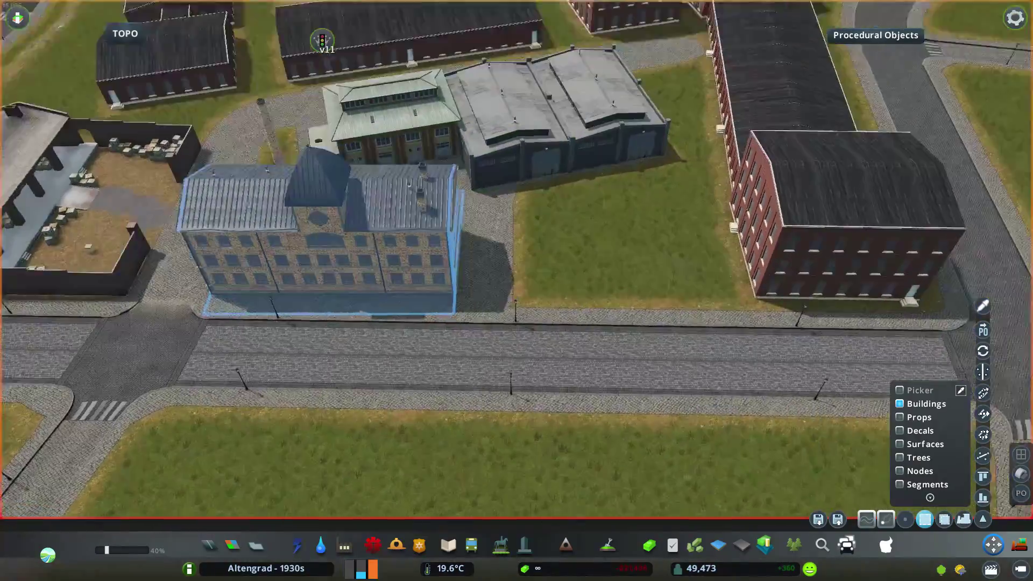
# - Duplicate the yellow brick factory with the tower, place the copy beside it along the street and select both buildings
pyautogui.click(320, 231)
pyautogui.hotkey('ctrl', 'c')
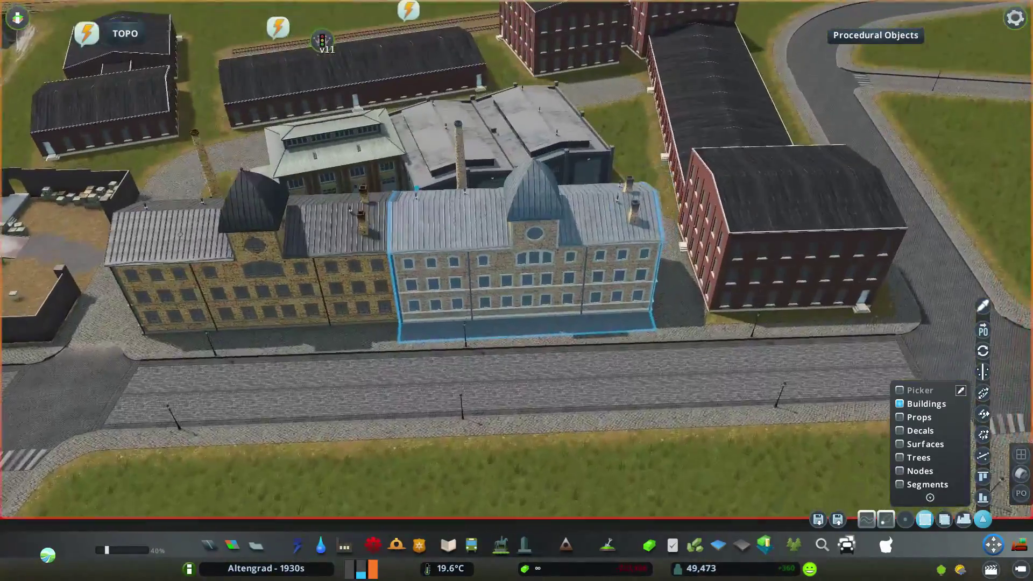
pyautogui.click(520, 277)
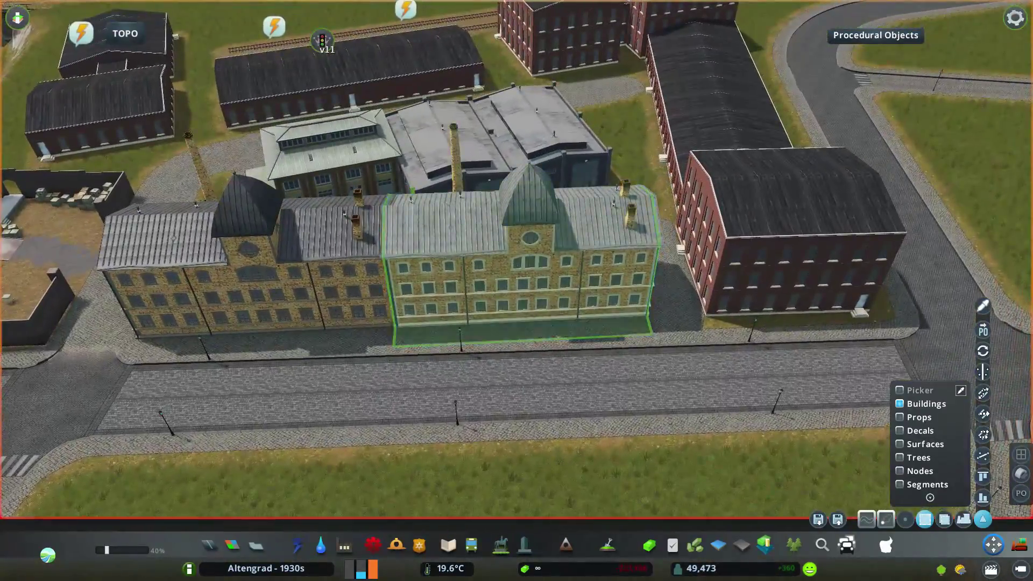
pyautogui.hotkey('ctrl', 'p')
pyautogui.hotkey('ctrl', 'p')
pyautogui.click(993, 545)
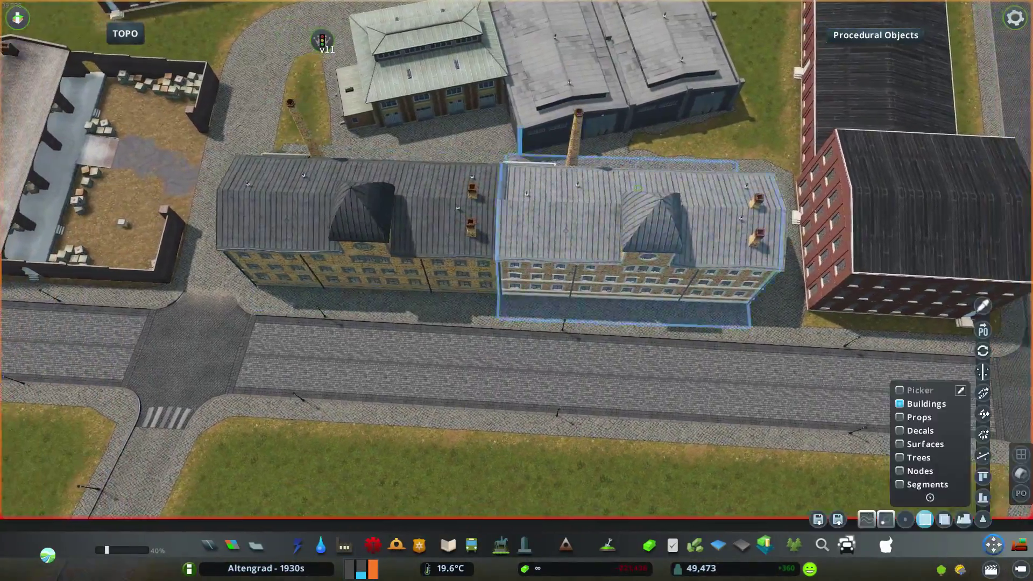
pyautogui.click(619, 237)
pyautogui.keyDown('shift'); pyautogui.click(377, 225); pyautogui.keyUp('shift')
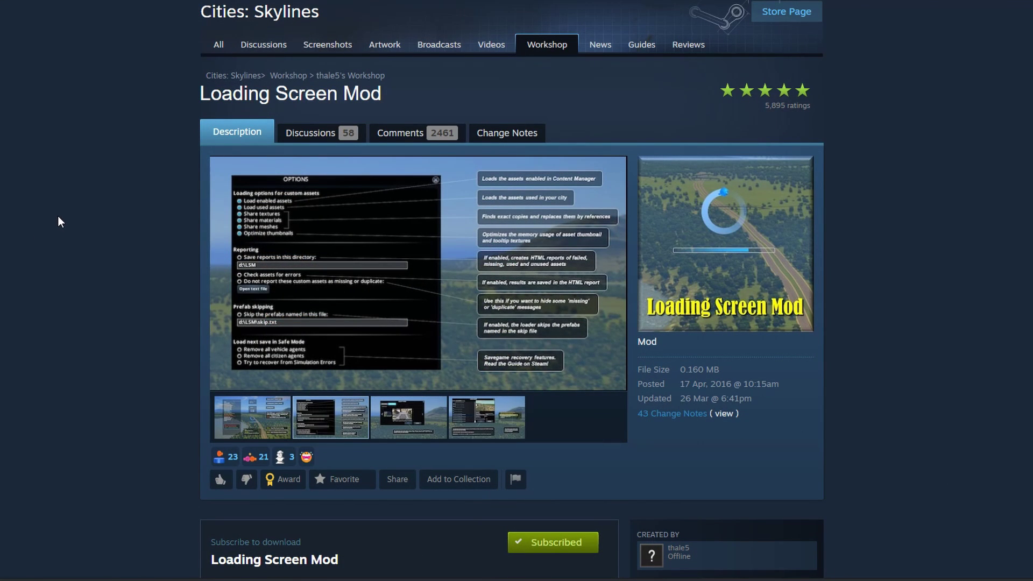
# - Read the Loading Screen Mod description on the Steam Workshop and open its guide on skipping prefabs
pyautogui.scroll(-10, 57, 215)
pyautogui.scroll(-4, 60, 224)
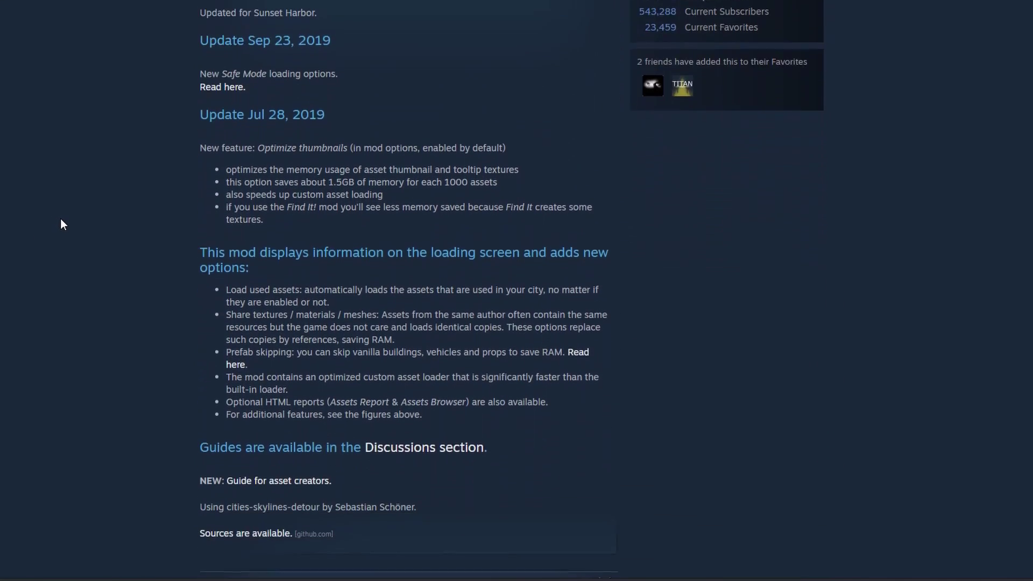
pyautogui.moveTo(203, 280); pyautogui.dragTo(591, 297)
pyautogui.click(564, 299)
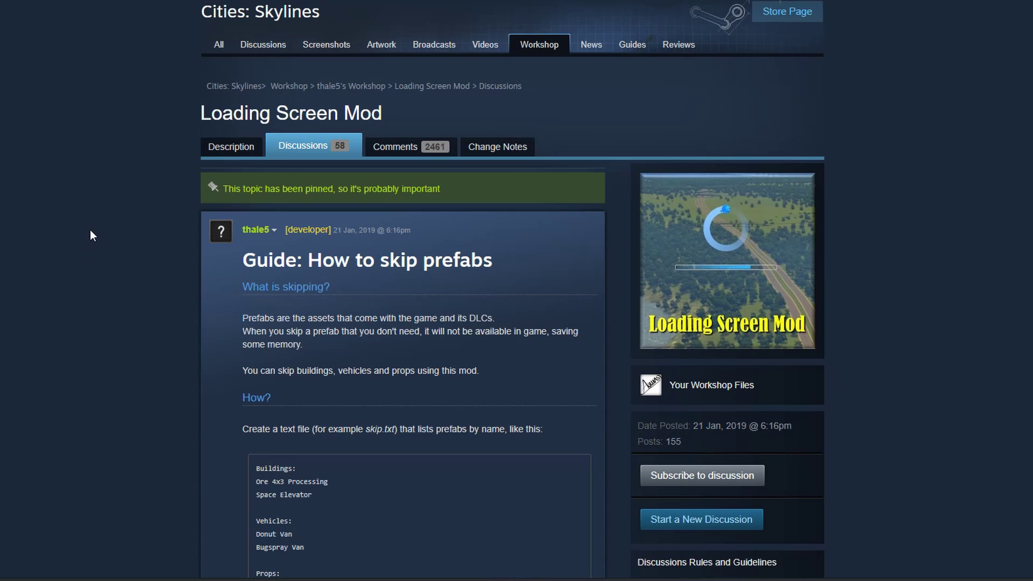
# - Read the guide on skipping prefabs and highlight its sample list of buildings, vehicles and props
pyautogui.scroll(-4, 91, 230)
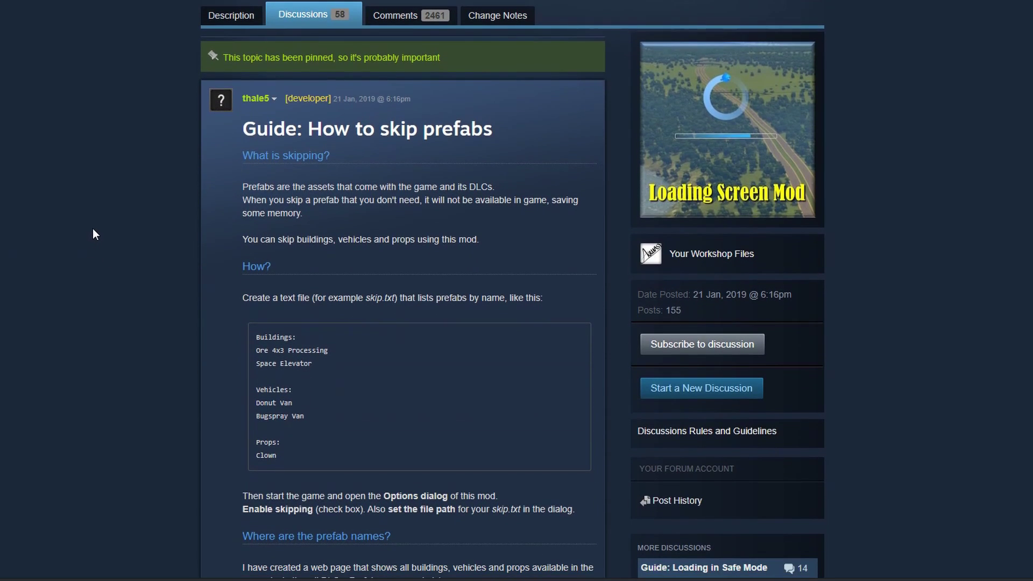
pyautogui.scroll(-4, 92, 229)
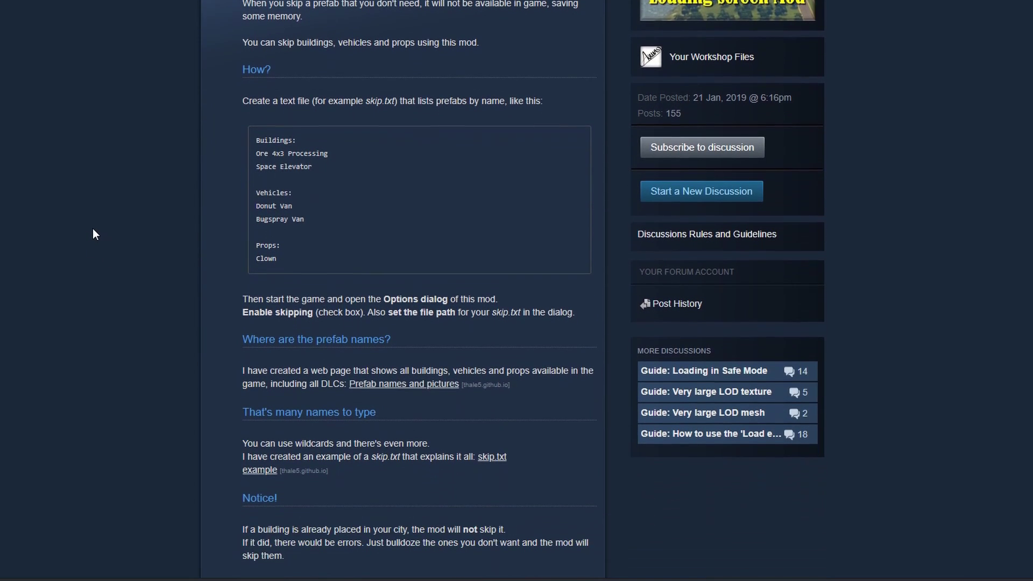
pyautogui.scroll(-1, 92, 230)
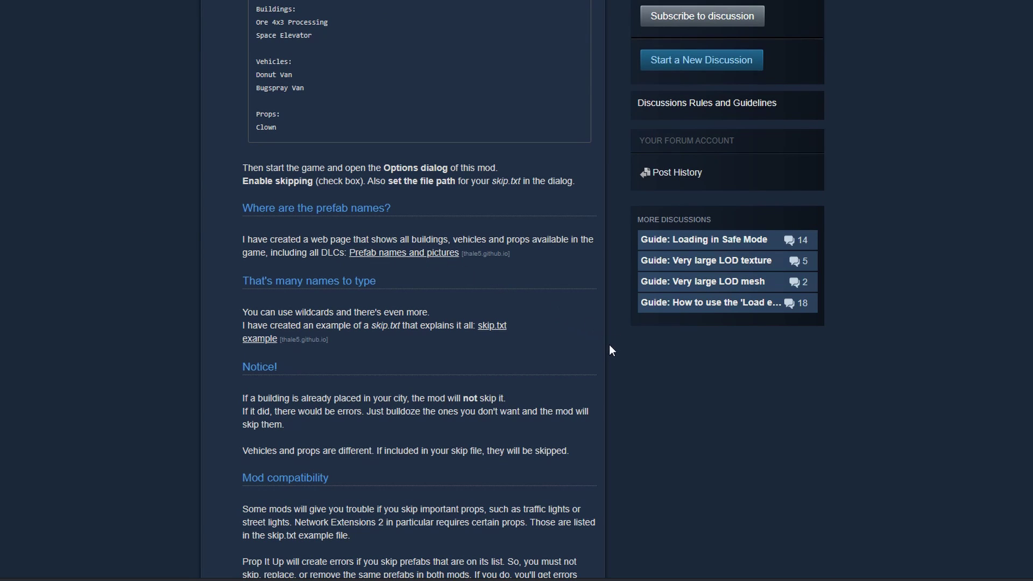
pyautogui.scroll(7, 609, 347)
pyautogui.scroll(-5, 609, 344)
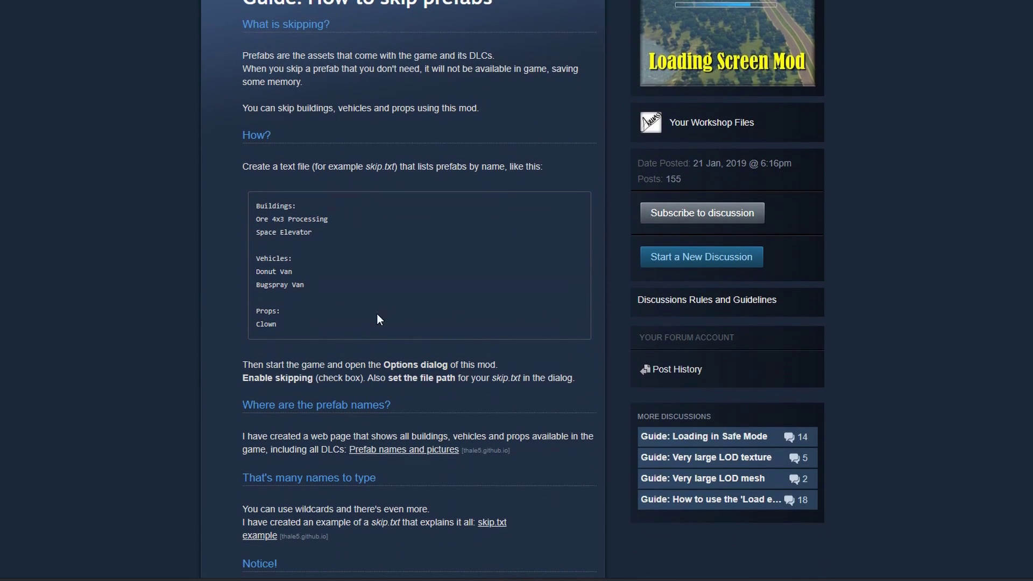
pyautogui.moveTo(371, 324); pyautogui.dragTo(250, 204)
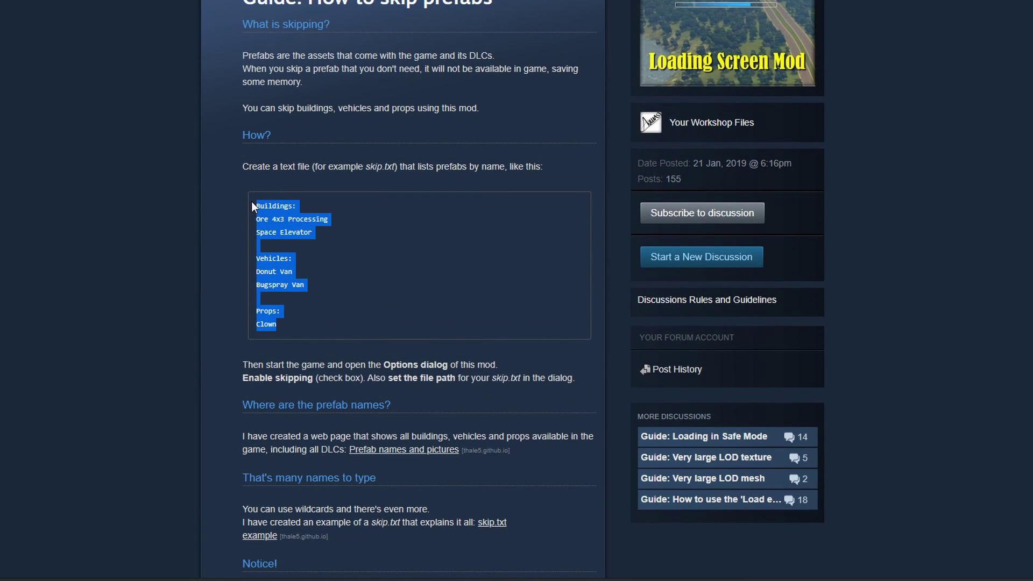
pyautogui.click(221, 221)
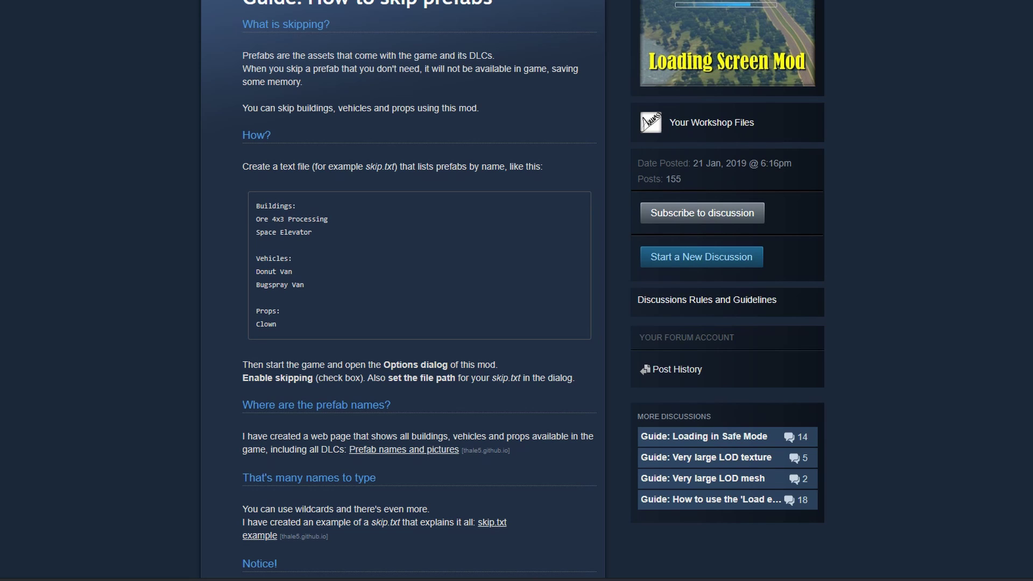
# - Look through the skip_aurelia and skip_alten lists in Notepad and return to the guide's notes on prefab names
pyautogui.moveTo(626, 107)
pyautogui.mouseDown()
pyautogui.moveTo(630, 80)
pyautogui.moveTo(617, 102)
pyautogui.moveTo(629, 111)
pyautogui.mouseUp()
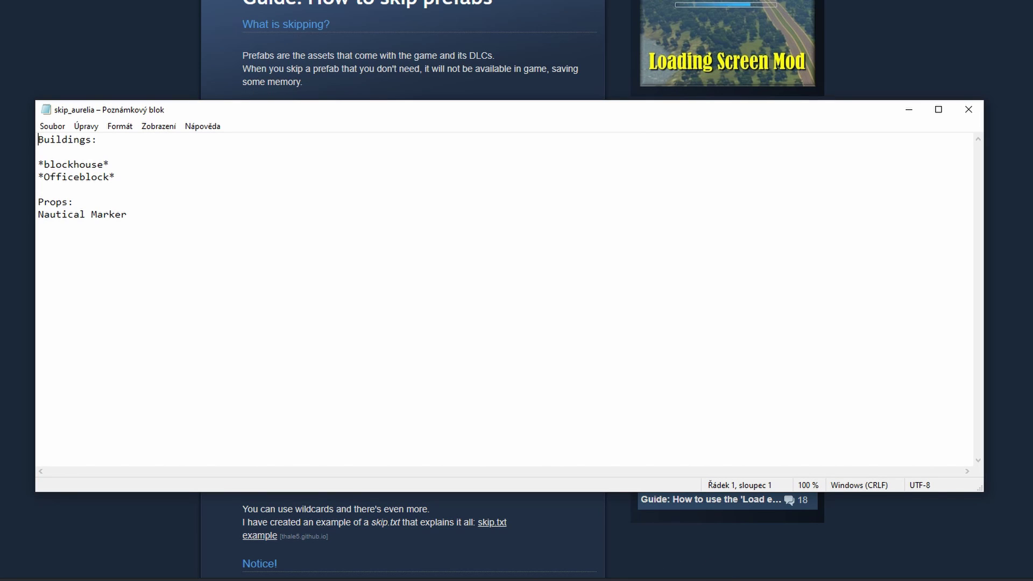
pyautogui.moveTo(506, 134); pyautogui.dragTo(508, 135)
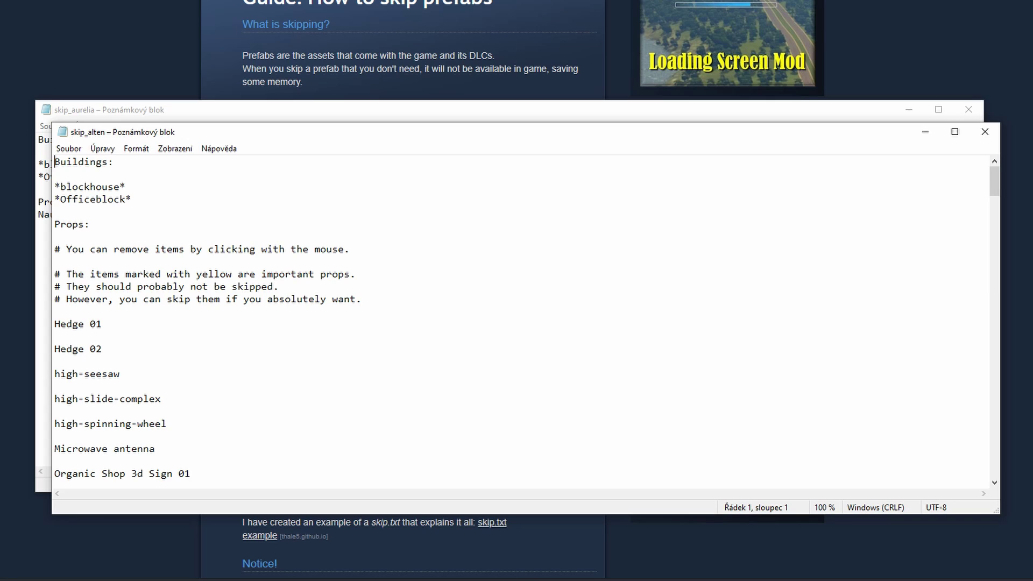
pyautogui.scroll(-15, 608, 390)
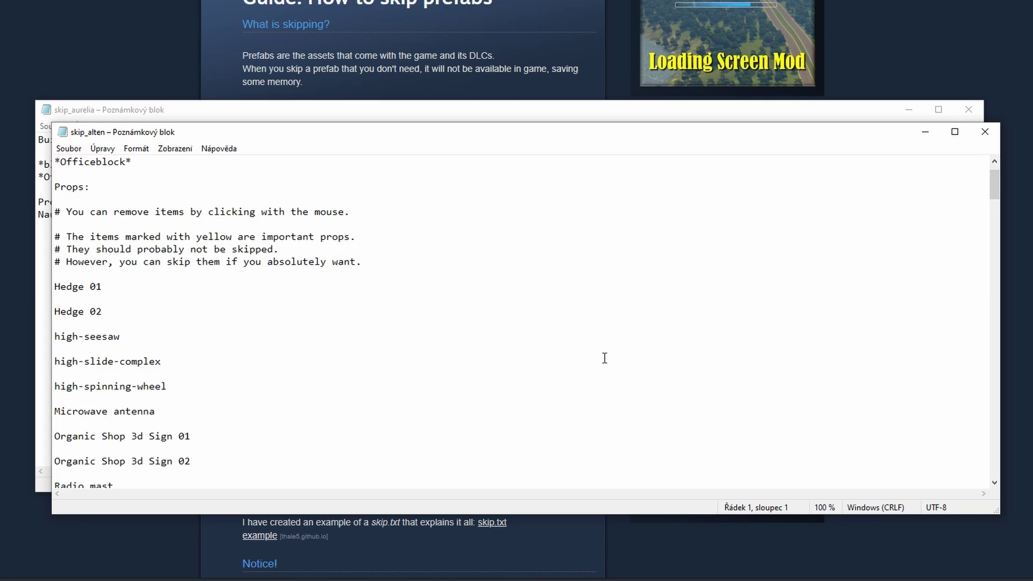
pyautogui.scroll(-8, 605, 358)
pyautogui.scroll(-10, 605, 358)
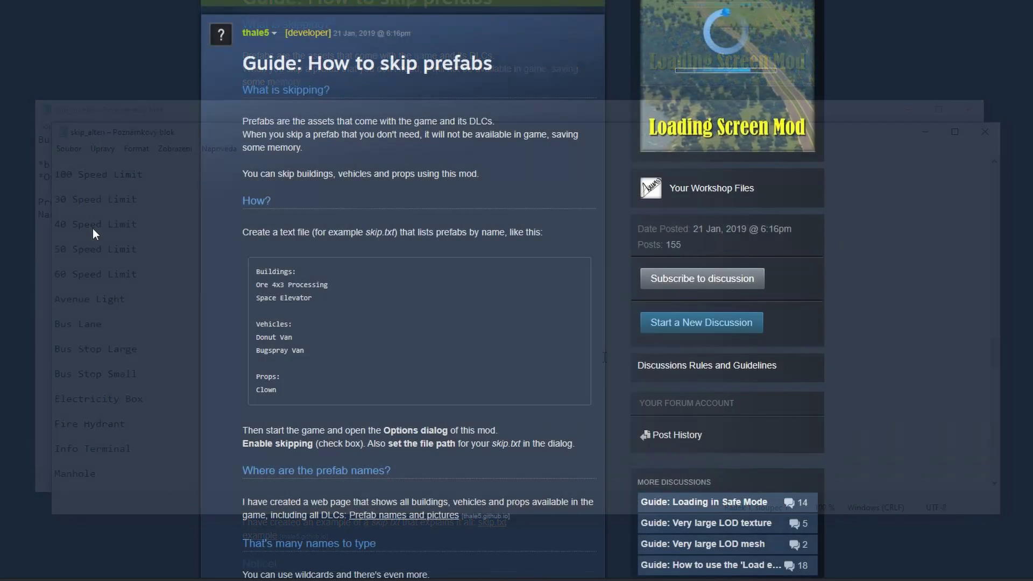
pyautogui.scroll(-4, 94, 233)
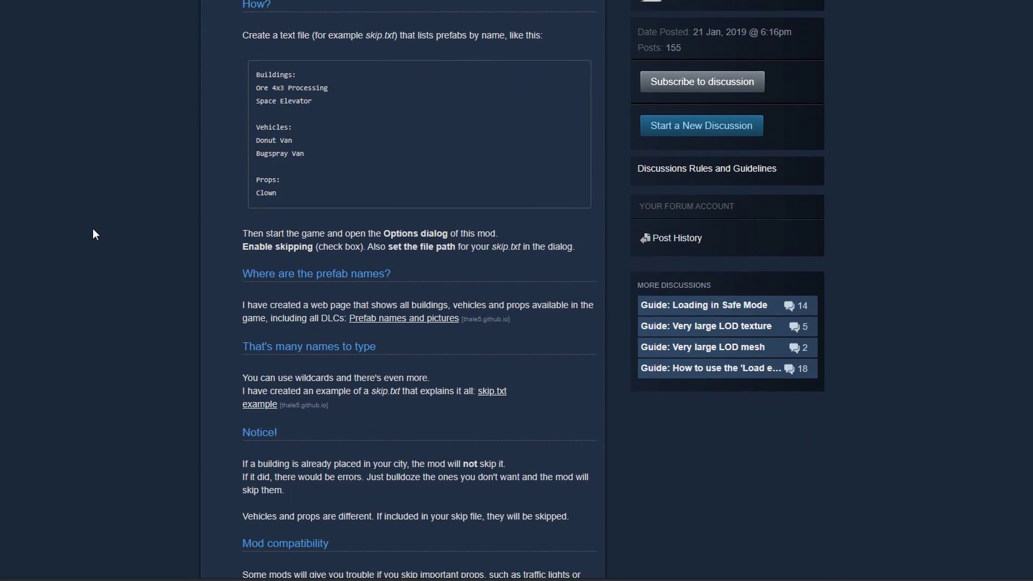
pyautogui.scroll(-2, 93, 231)
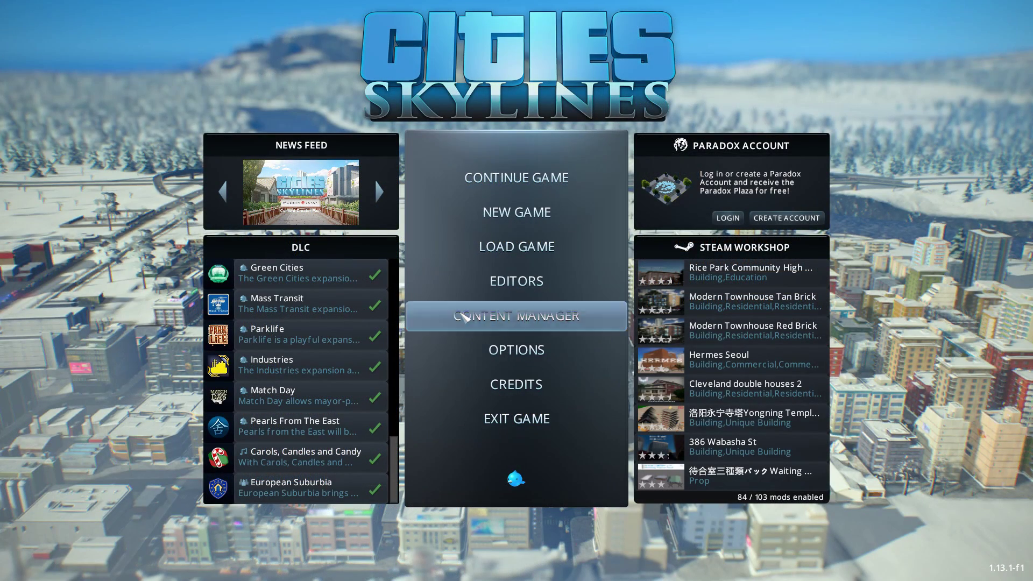
# - In Cities: Skylines, search the Content Manager's mods for "loadin" and open the Loading Screen Mod options
pyautogui.click(440, 317)
pyautogui.click(838, 133)
pyautogui.write('loadin')
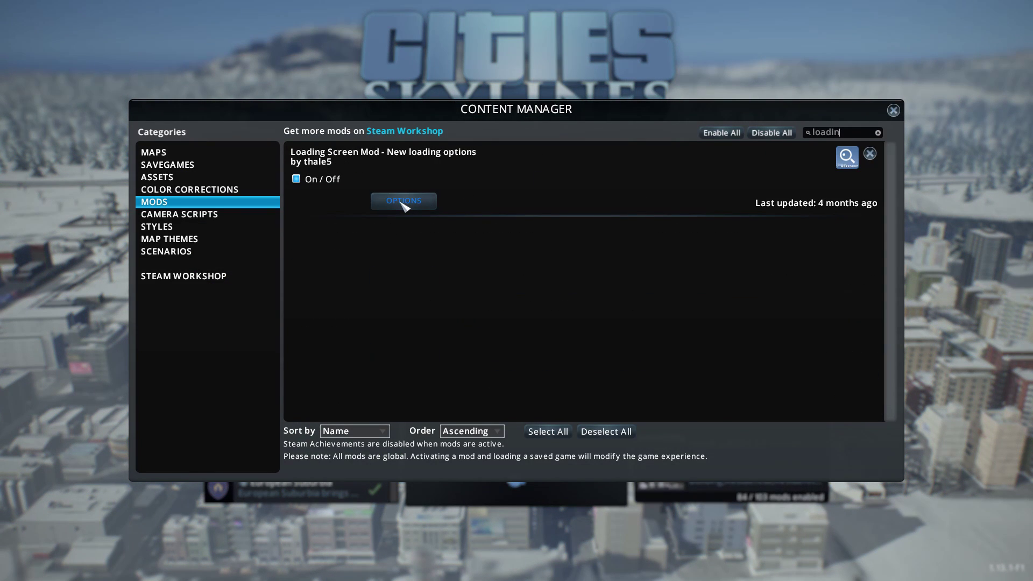
pyautogui.click(403, 202)
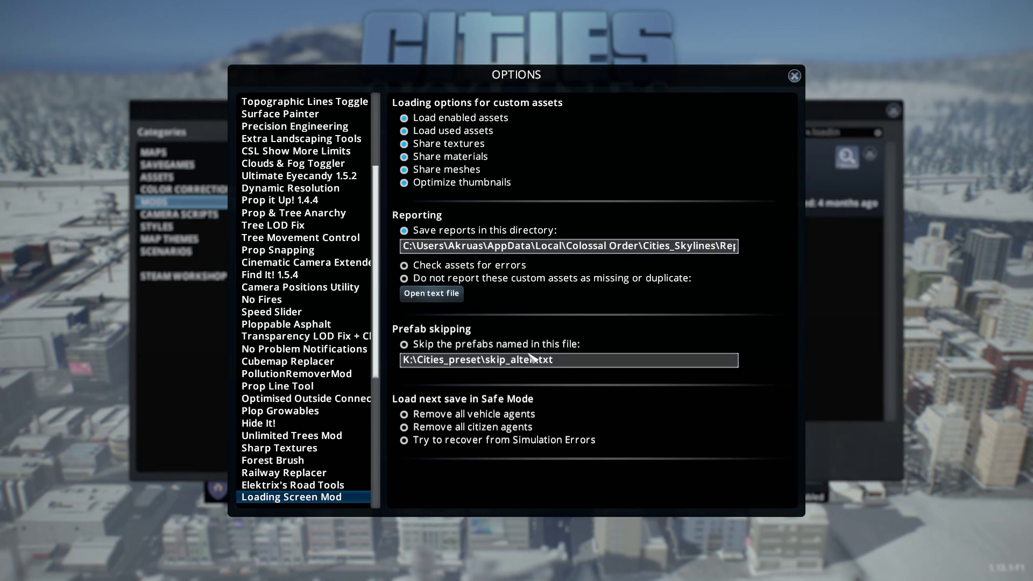
# - Enable skipping the prefabs named in K:\Cities_preset\skip_alten.txt and close the options and Content Manager
pyautogui.moveTo(559, 361); pyautogui.dragTo(399, 364)
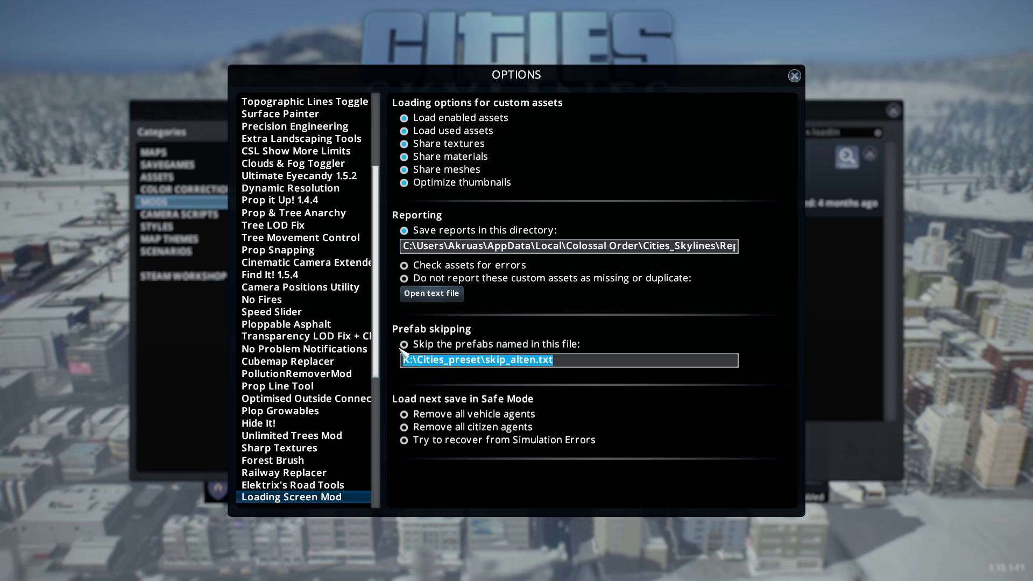
pyautogui.click(406, 347)
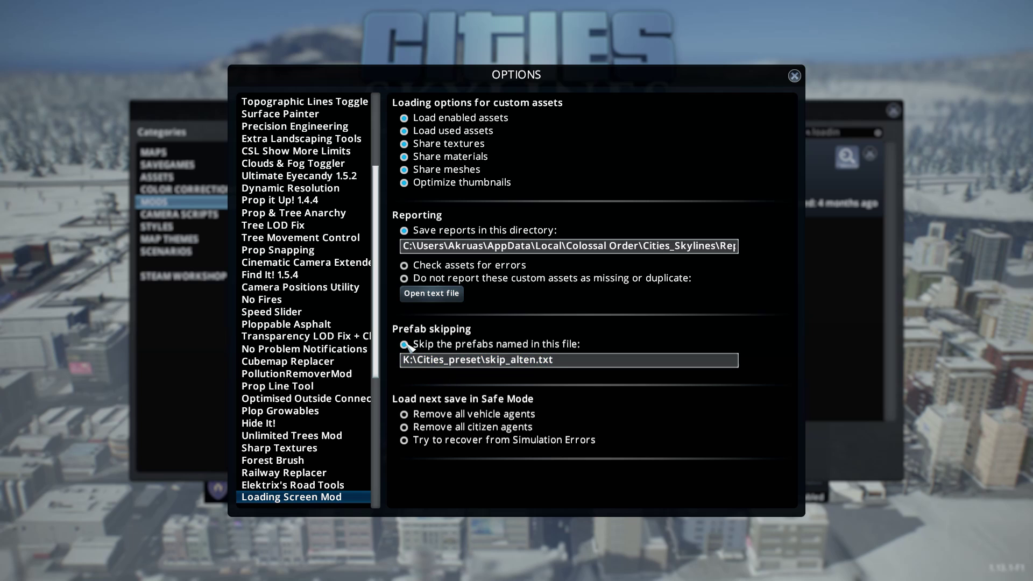
pyautogui.doubleClick(514, 362)
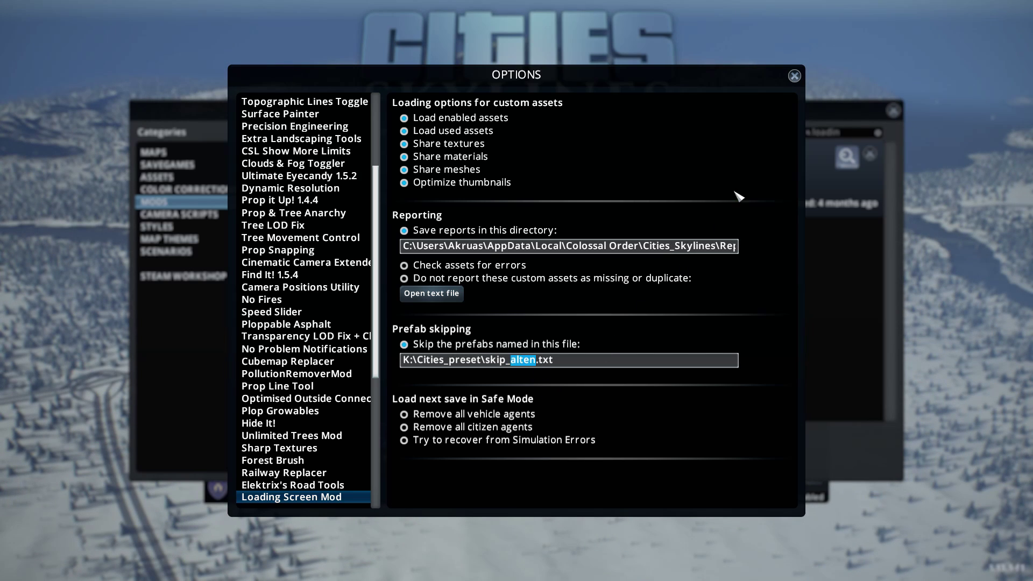
pyautogui.click(794, 76)
pyautogui.click(891, 111)
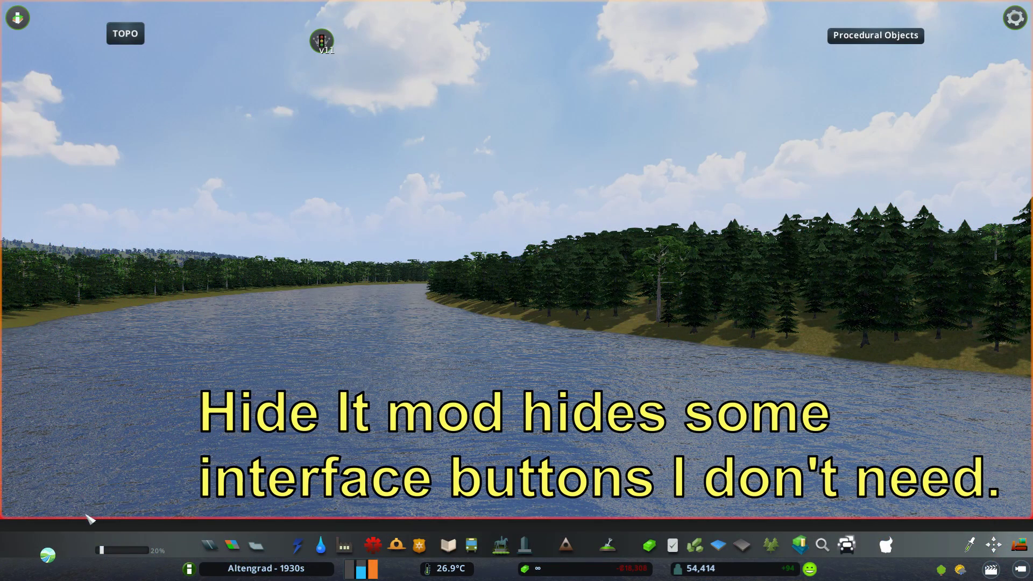
# - Open the theme mixes in the loaded Altengrad city and select the Aurelianew mix
pyautogui.click(48, 558)
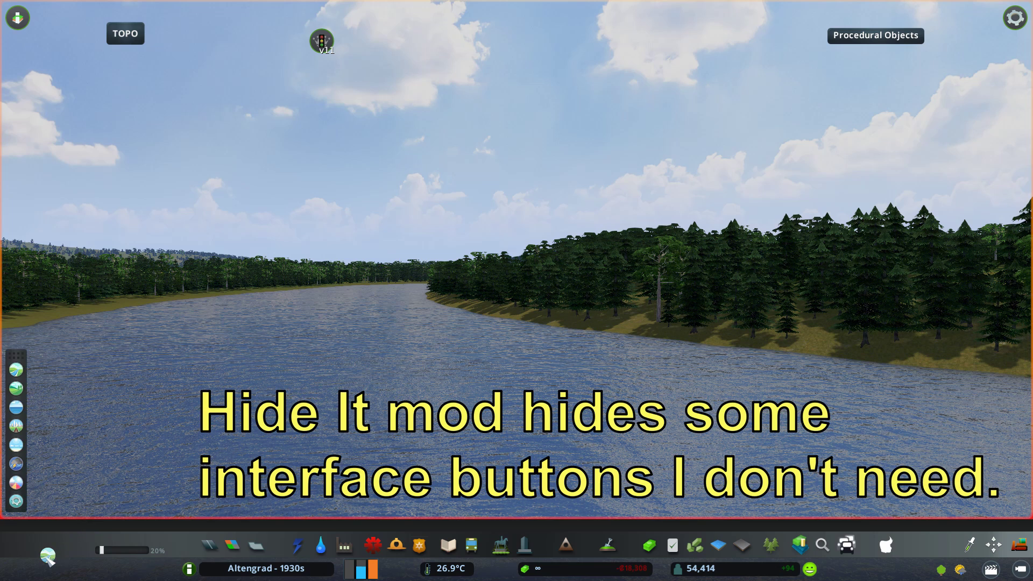
pyautogui.click(17, 501)
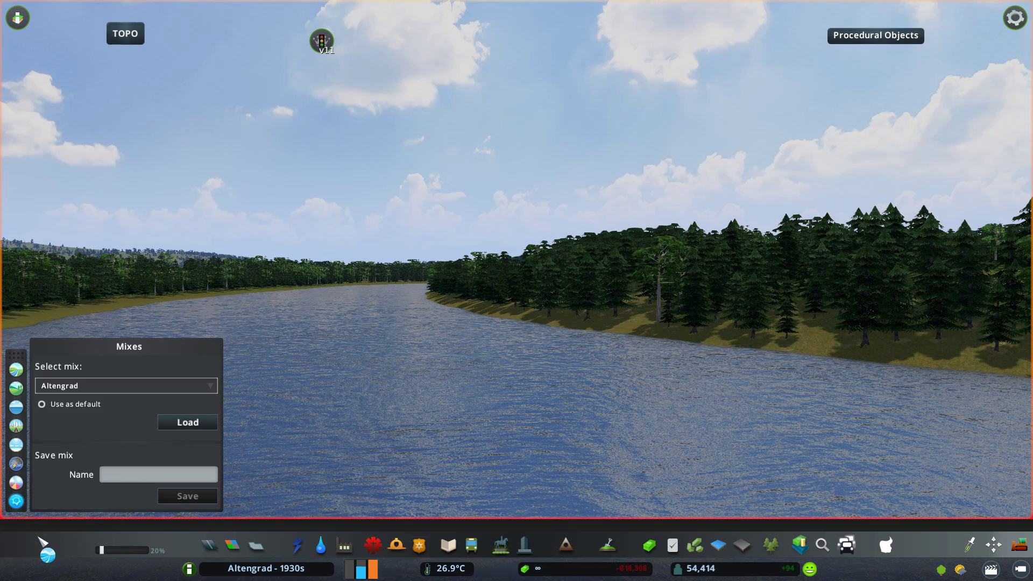
pyautogui.click(124, 386)
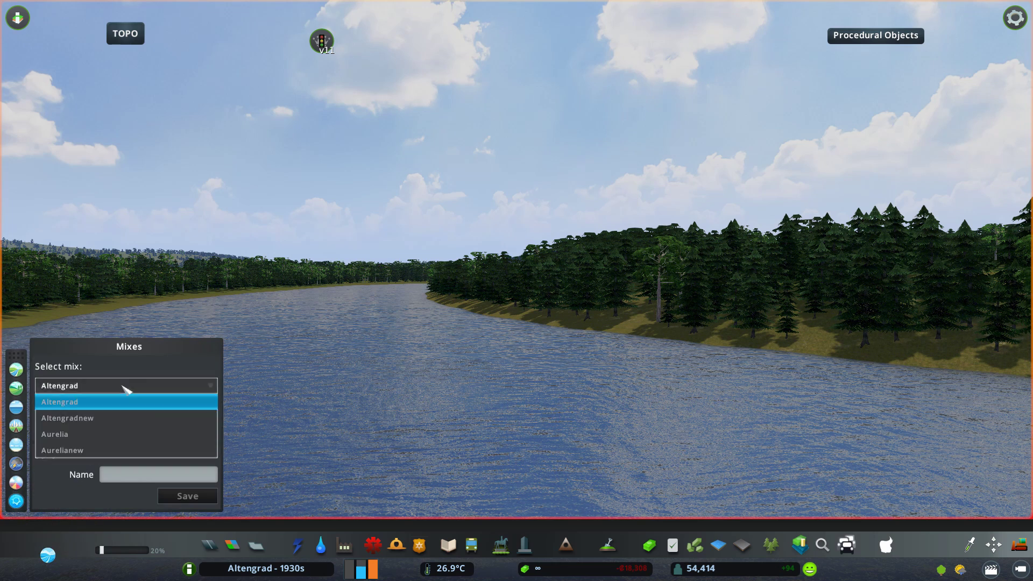
pyautogui.click(96, 452)
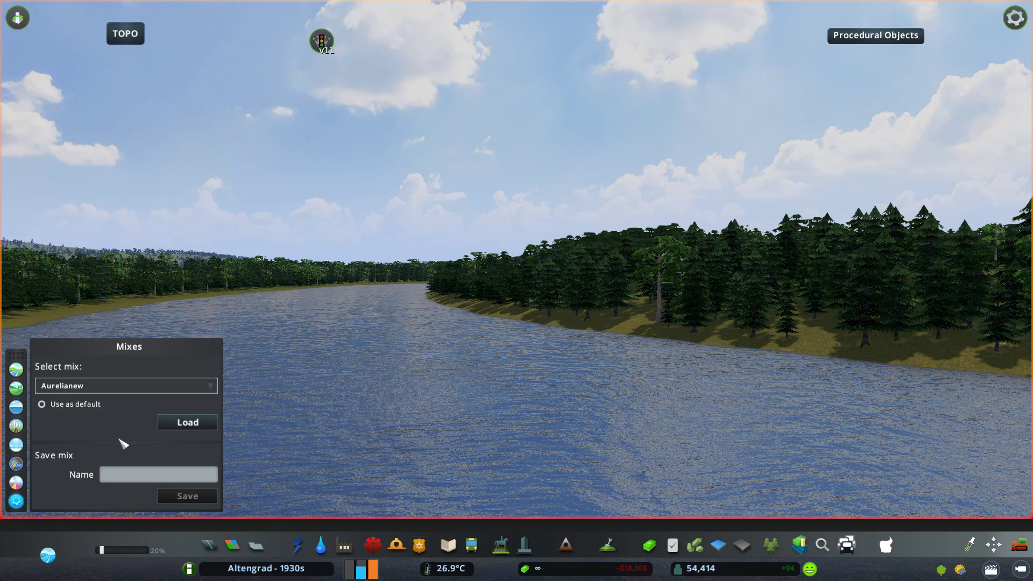
# - Load the selected Aurelianew theme mix into the city and close the mixes window
pyautogui.click(187, 423)
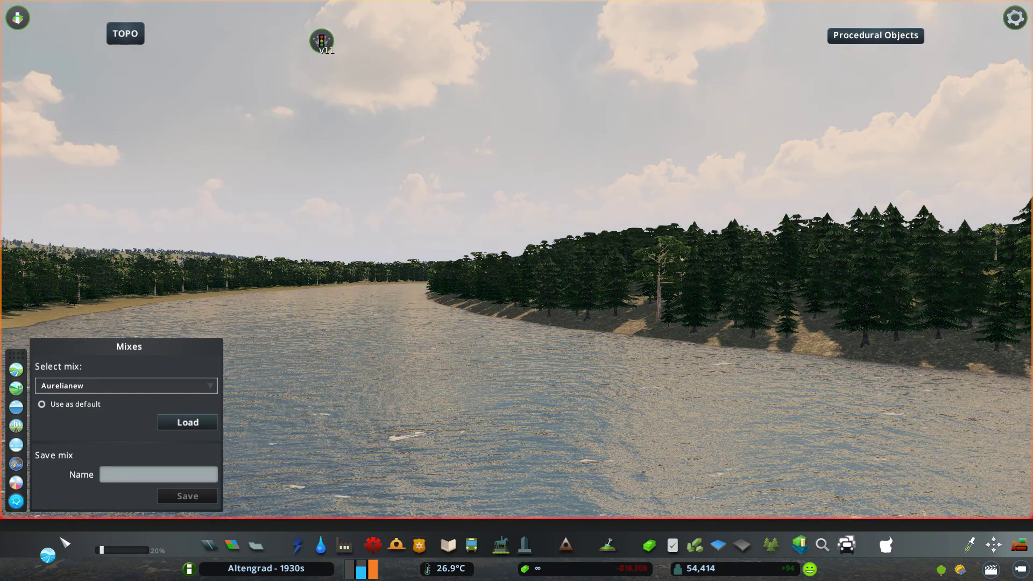
pyautogui.click(50, 555)
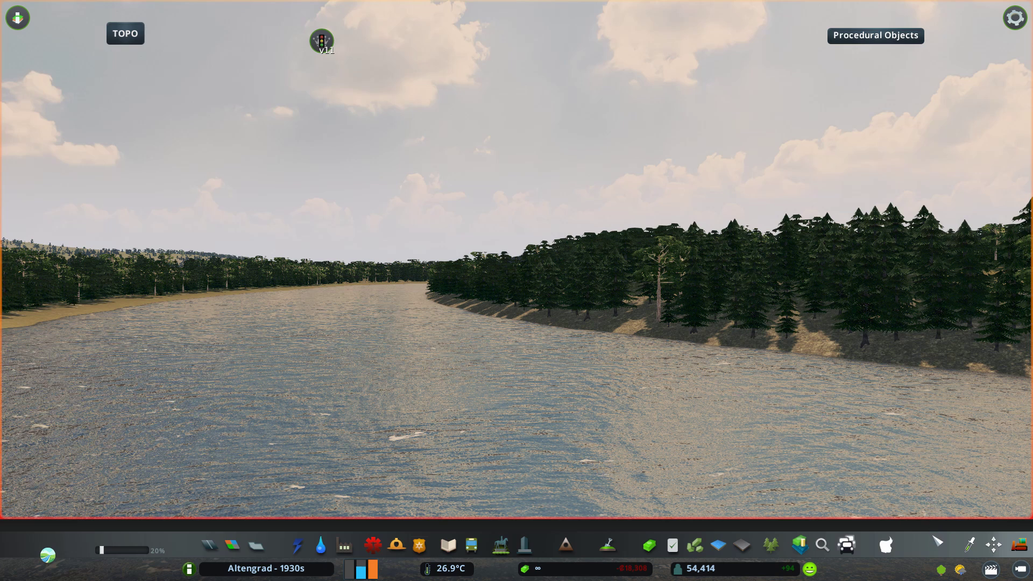
# - In the Ultimate Eyecandy presets, load neutral for comparison, load the Aurelia preset, and close the window
pyautogui.click(959, 570)
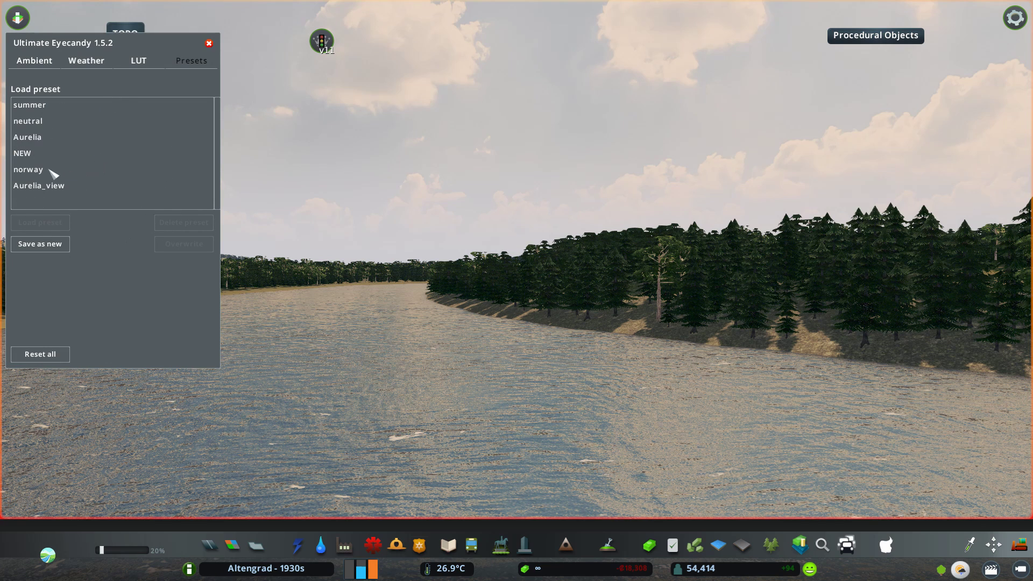
pyautogui.click(30, 138)
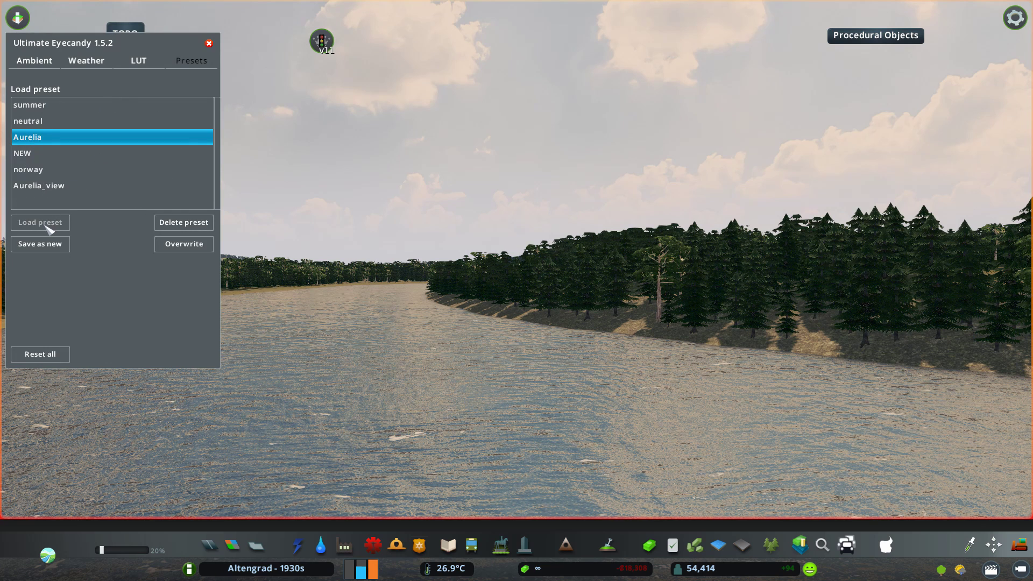
pyautogui.click(29, 121)
pyautogui.click(43, 222)
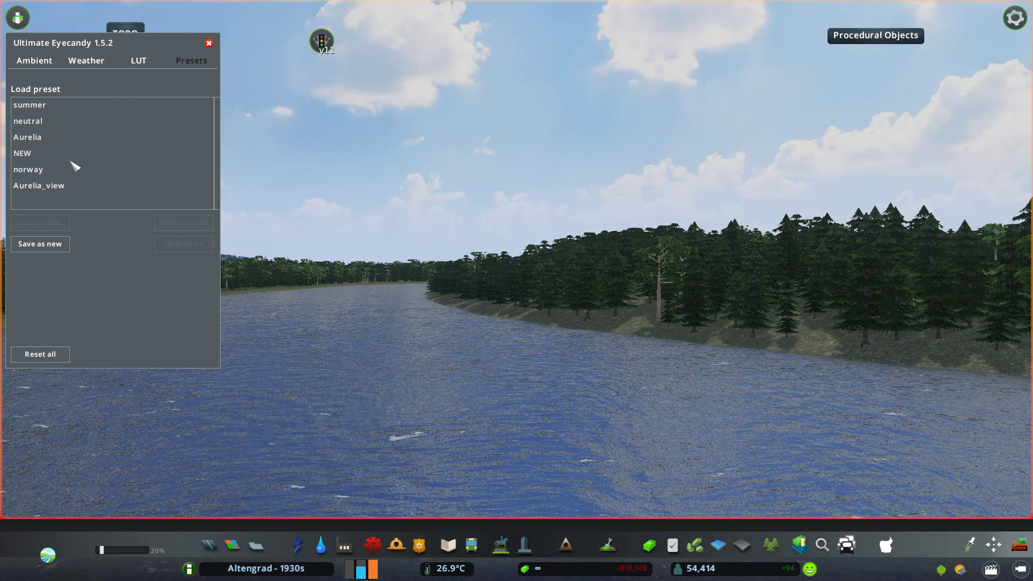
pyautogui.click(41, 138)
pyautogui.click(51, 226)
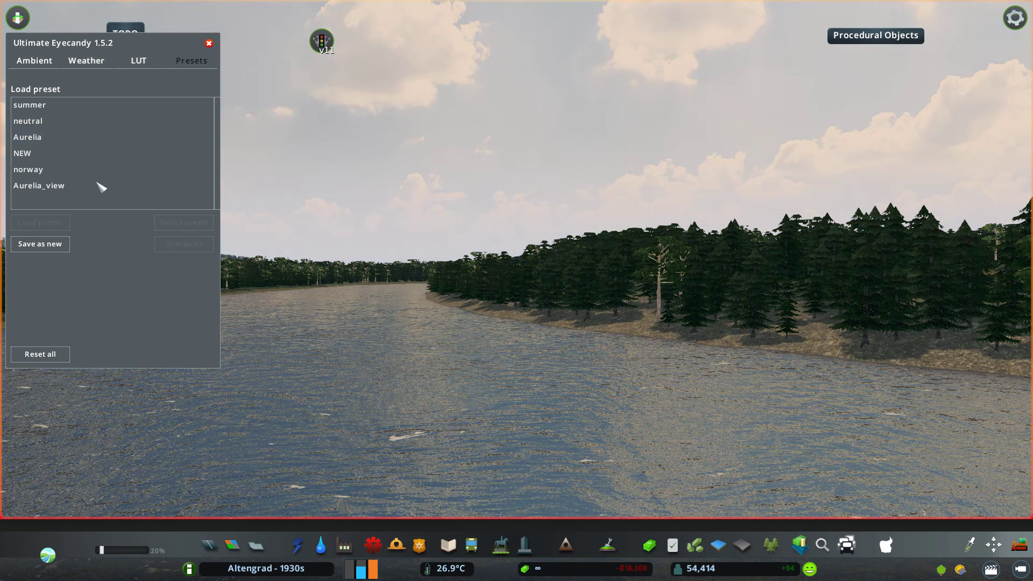
pyautogui.click(208, 43)
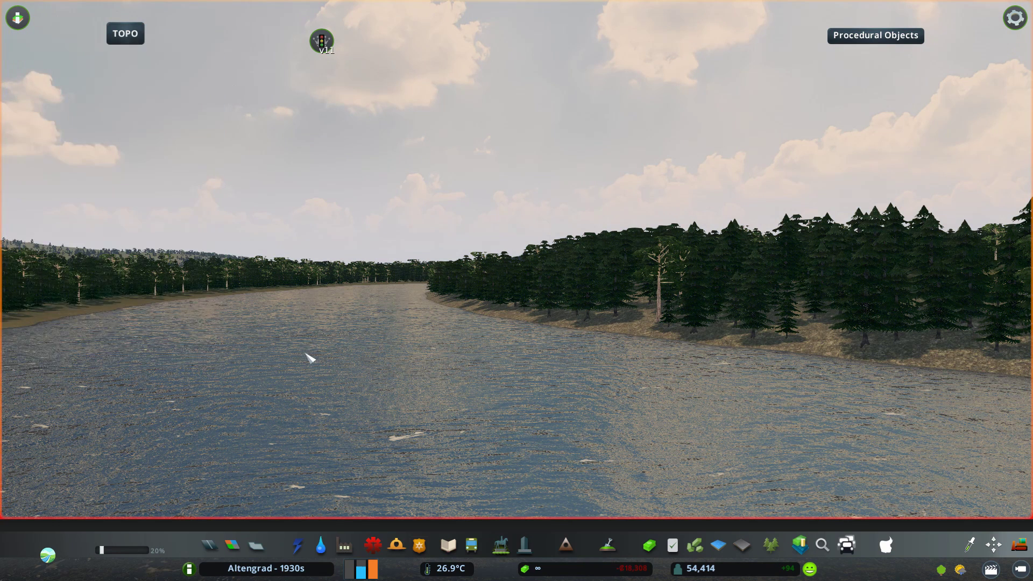
# - Set the day cubemap to Venice Dawn in the Cubemap Replacer options and close the options
pyautogui.press('Escape')
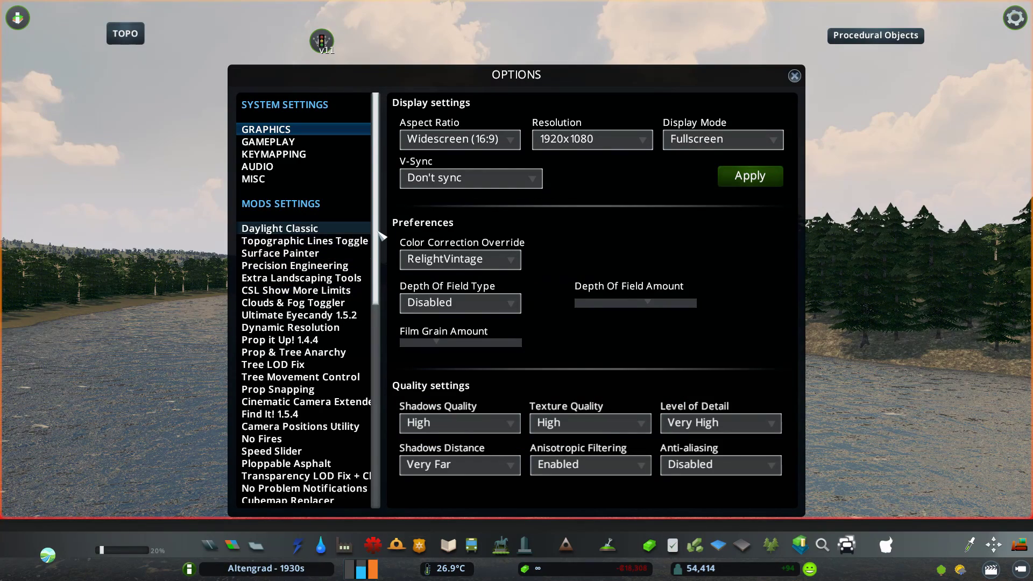
pyautogui.moveTo(381, 237); pyautogui.dragTo(382, 335)
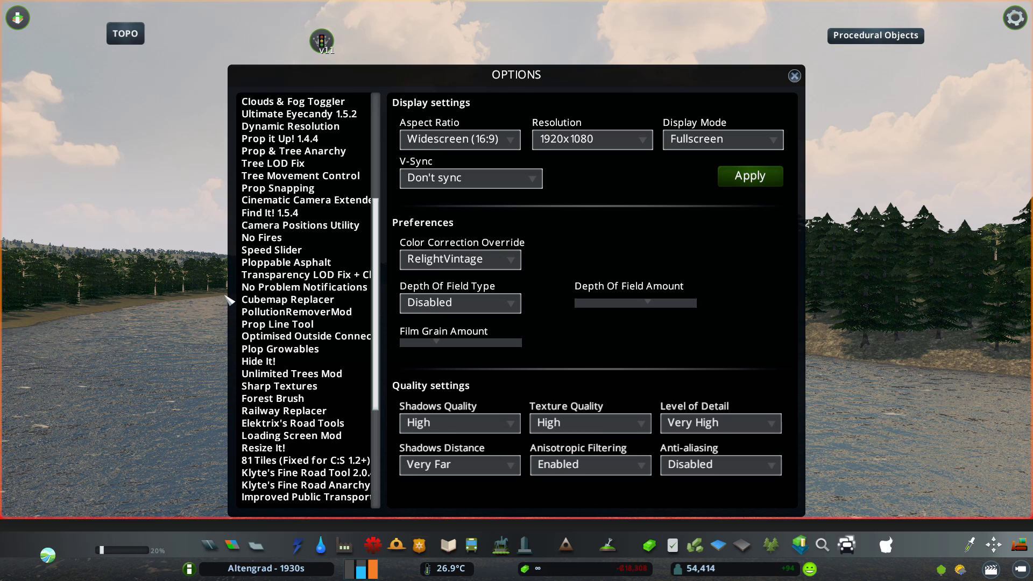
pyautogui.click(264, 301)
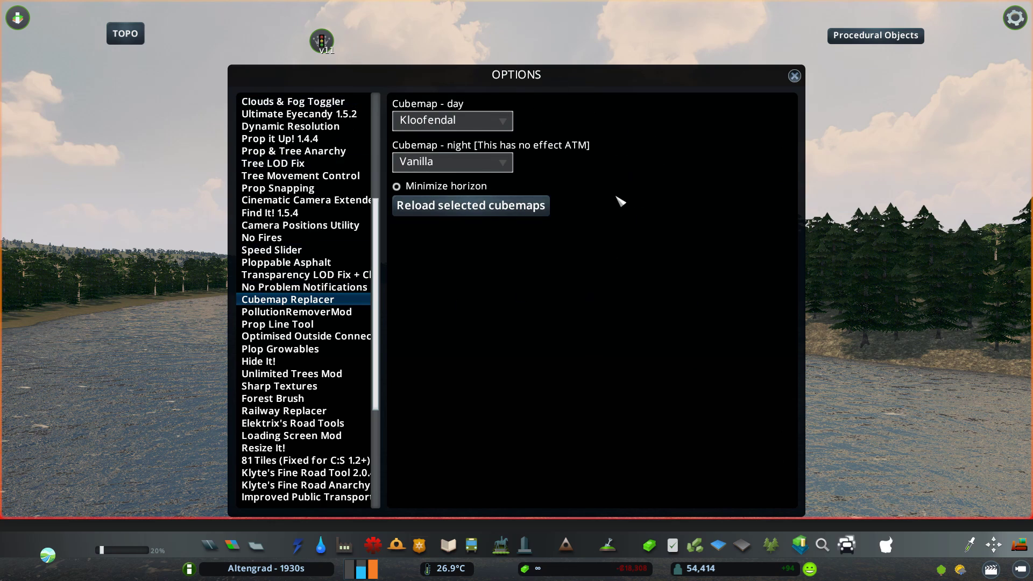
pyautogui.click(491, 123)
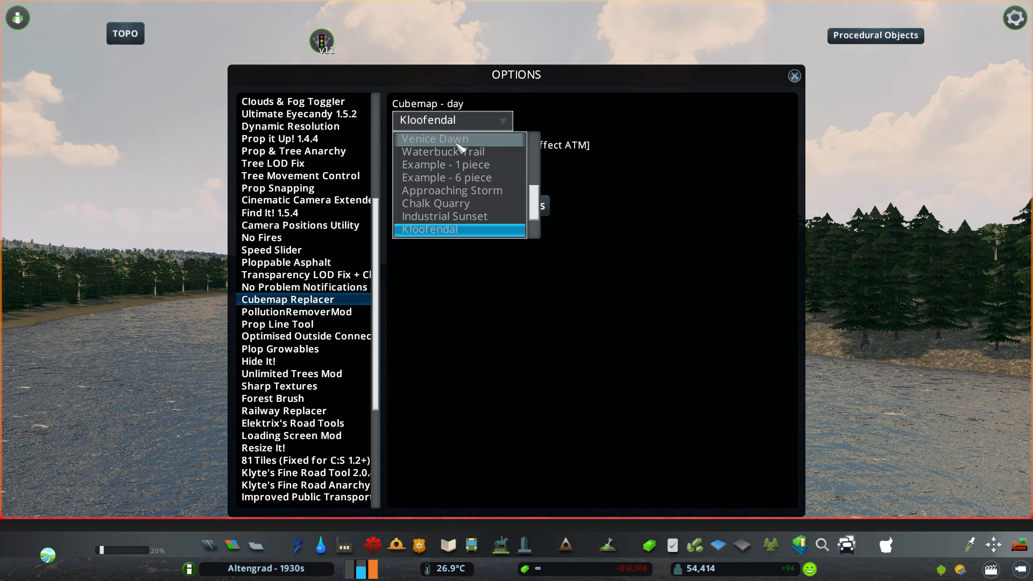
pyautogui.press('pageup')
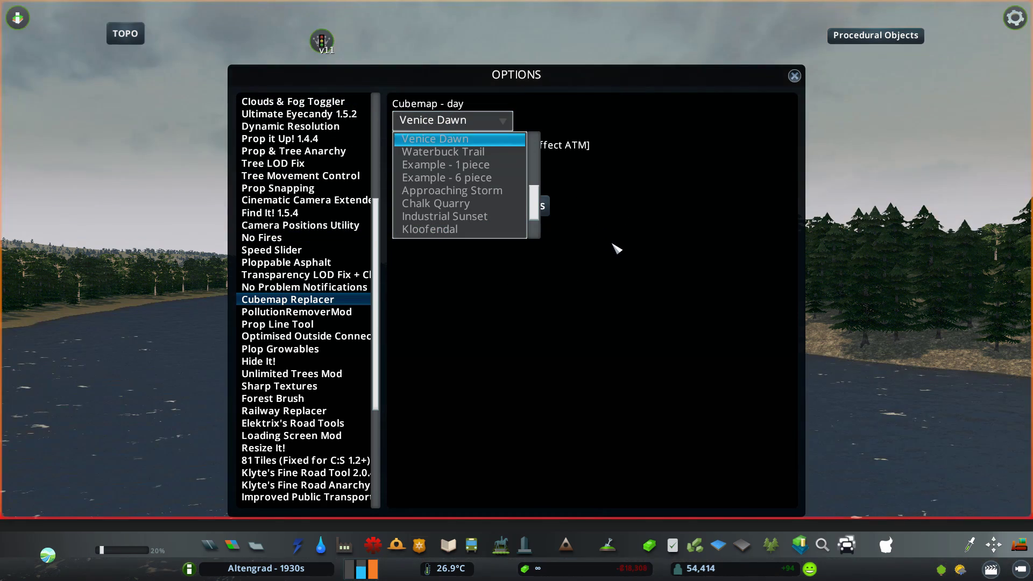
pyautogui.click(594, 183)
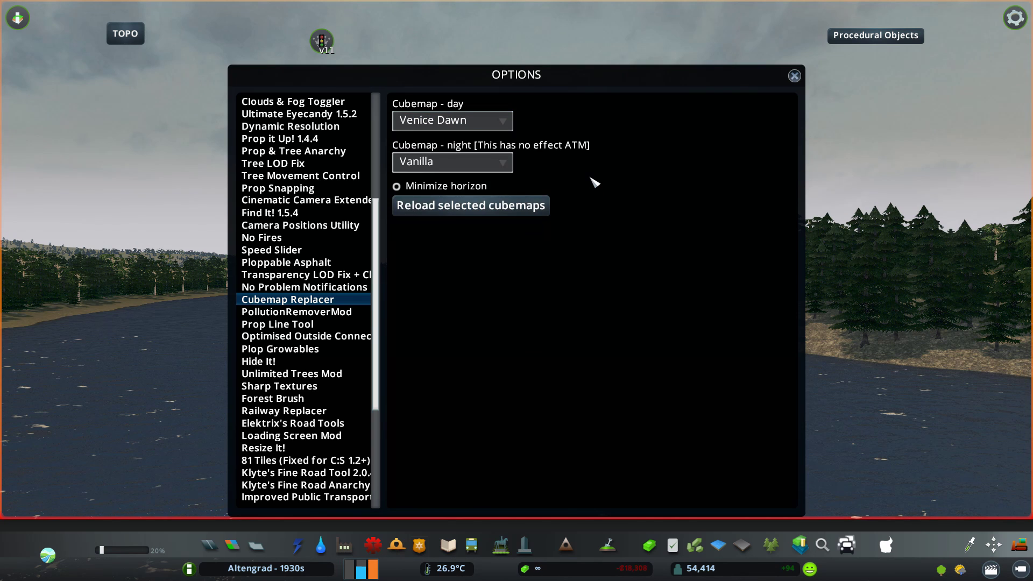
pyautogui.click(794, 76)
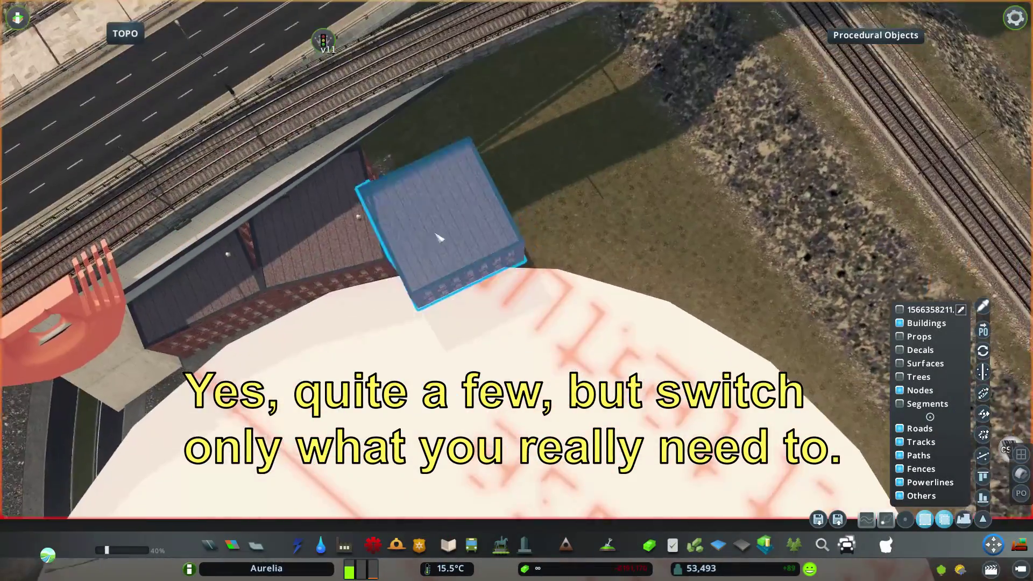
# - In the Aurelia city, position a brick building copy at the end of the curved row, rotated to follow the white circle's edge
pyautogui.scroll(5, 509, 265)
pyautogui.moveTo(502, 260); pyautogui.dragTo(496, 263)
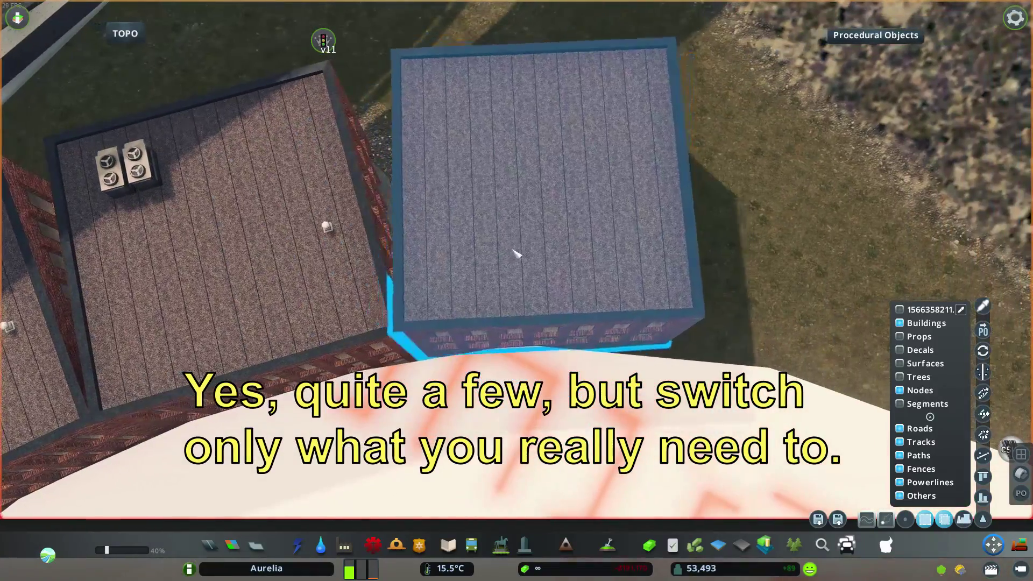
pyautogui.press('Escape')
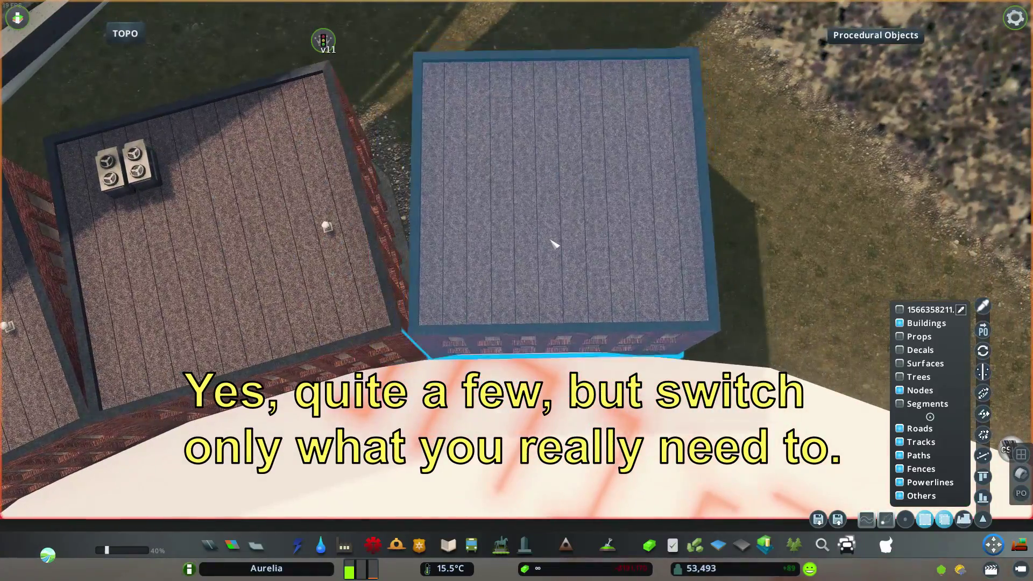
pyautogui.click(570, 239)
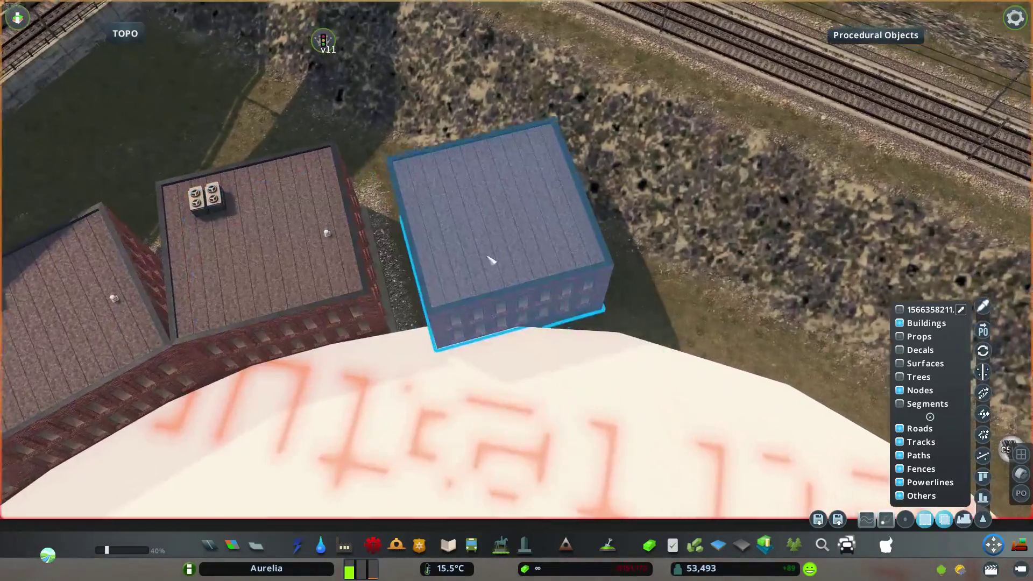
pyautogui.scroll(3, 489, 259)
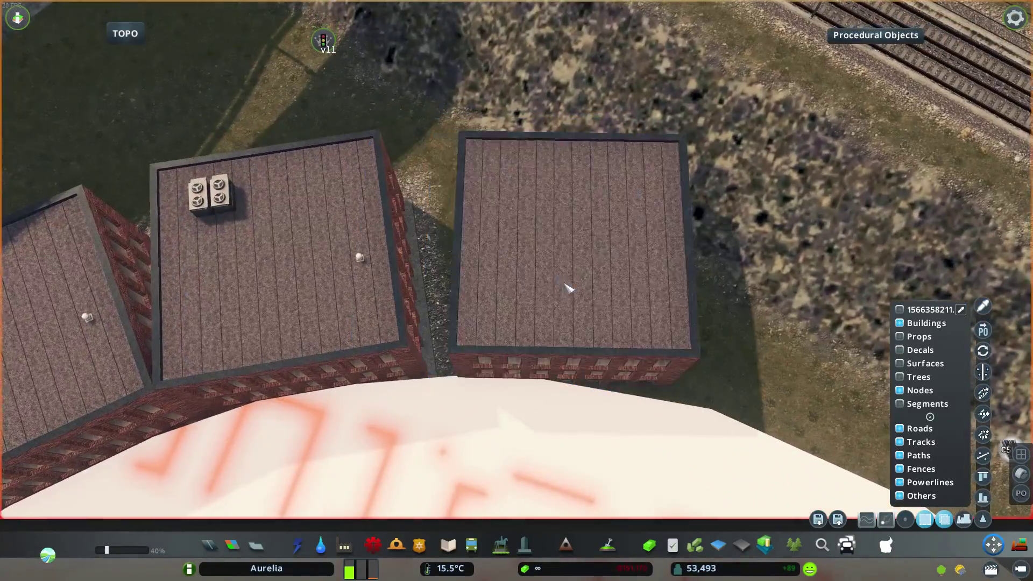
pyautogui.moveTo(557, 280); pyautogui.dragTo(464, 291)
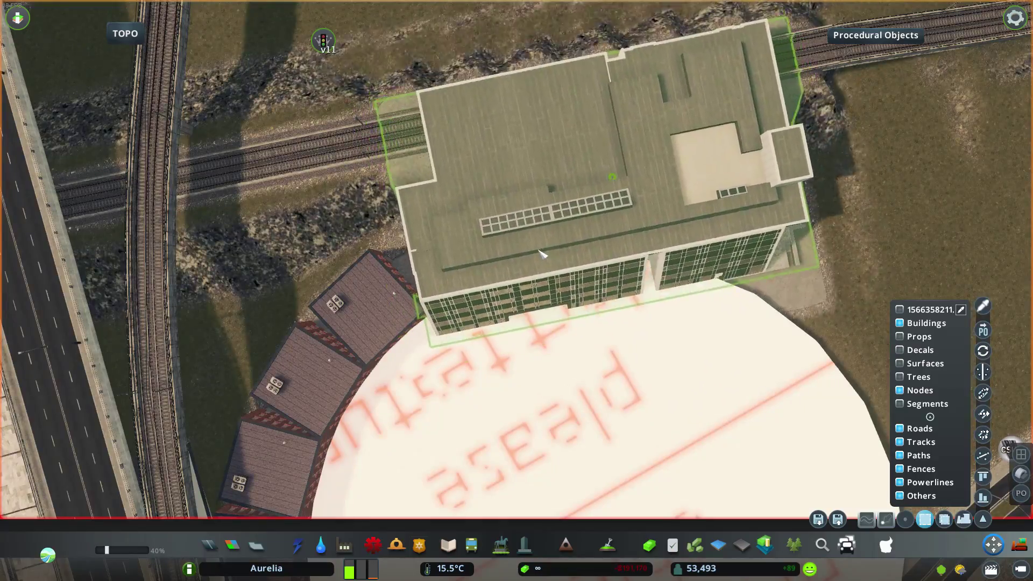
# - Use Procedural Objects to move the white guide circle away from the front of the glass office building
pyautogui.moveTo(532, 271); pyautogui.dragTo(446, 350)
pyautogui.hotkey('ctrl', 'p')
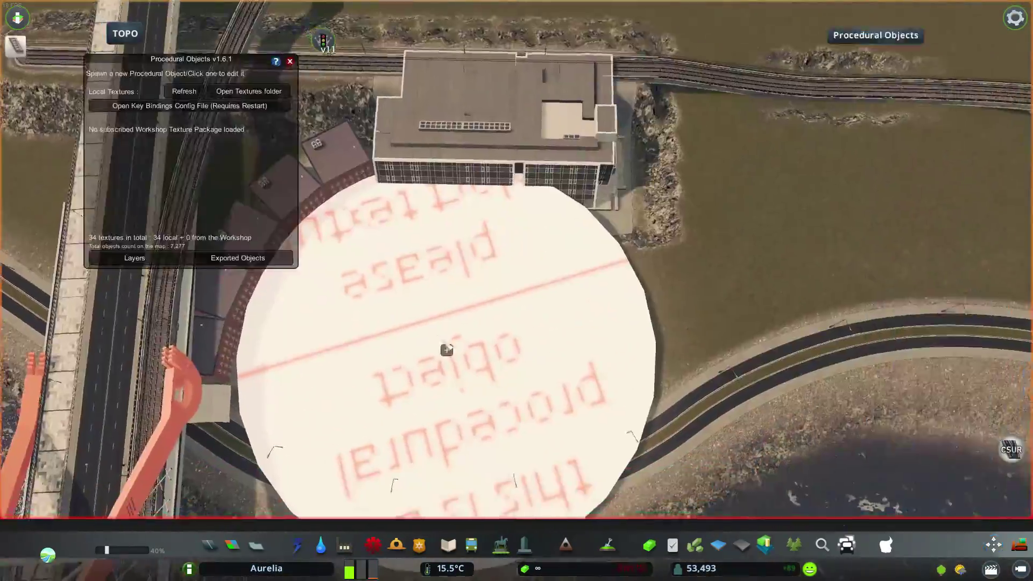
pyautogui.click(447, 350)
pyautogui.click(484, 363)
pyautogui.click(720, 454)
pyautogui.scroll(3, 360, 145)
# - Edit the glass office building as a procedural object, selecting and moving its vertices to leave a plain flat roof
pyautogui.hotkey('ctrl', 'p')
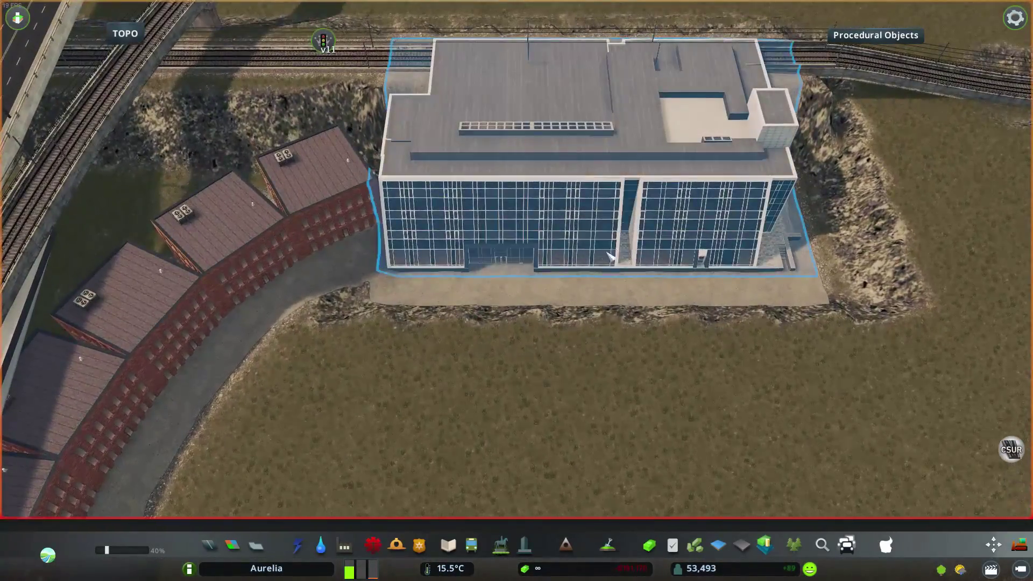
pyautogui.click(607, 260)
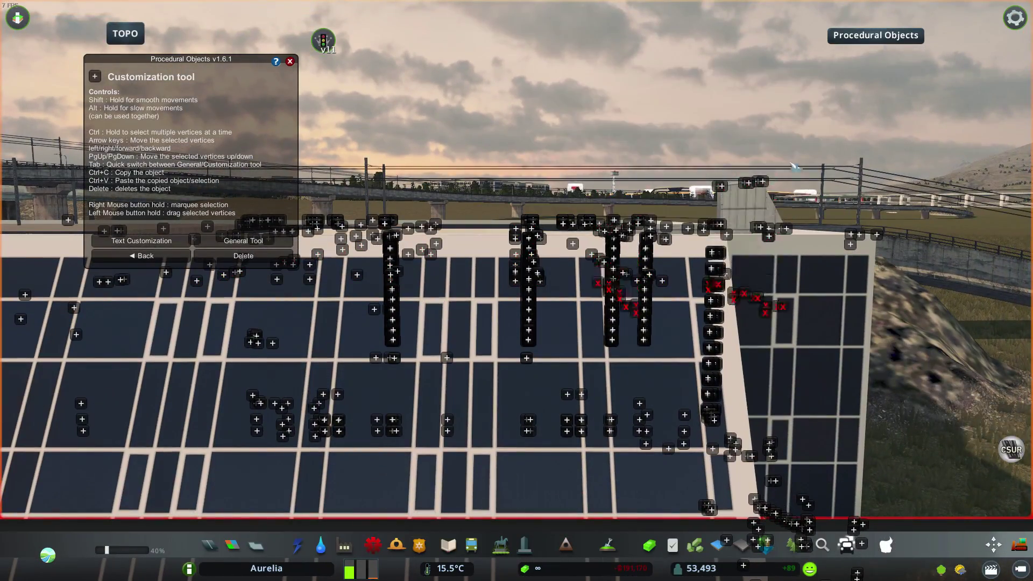
pyautogui.moveTo(584, 177); pyautogui.dragTo(105, 302)
pyautogui.scroll(-3, 105, 303)
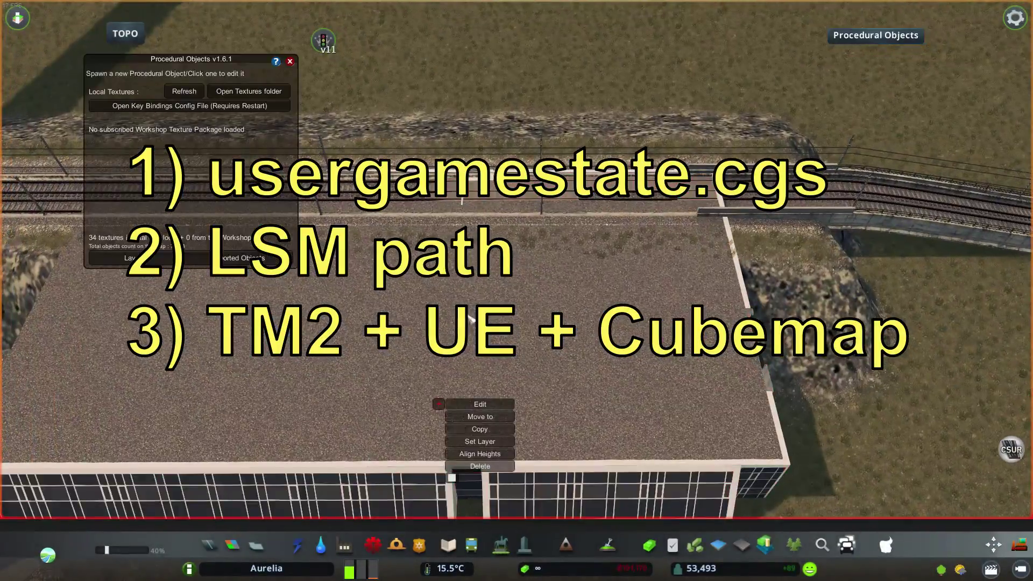
pyautogui.click(480, 404)
pyautogui.moveTo(291, 191); pyautogui.dragTo(599, 285)
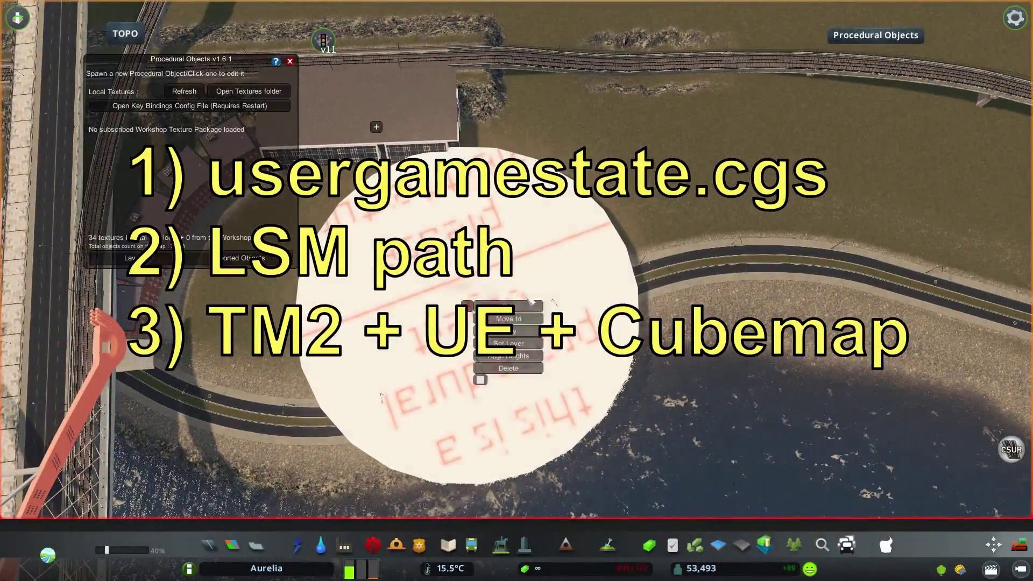
# - Reposition the white guide circle with the Move to tool so the curved row can continue past the glass office building
pyautogui.click(509, 318)
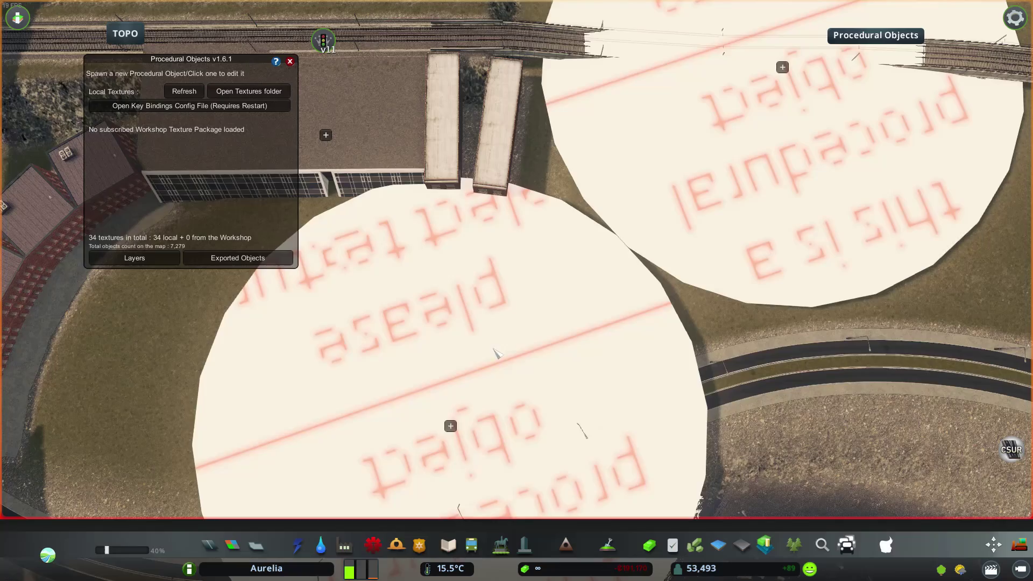
pyautogui.rightClick(469, 398)
pyautogui.click(499, 414)
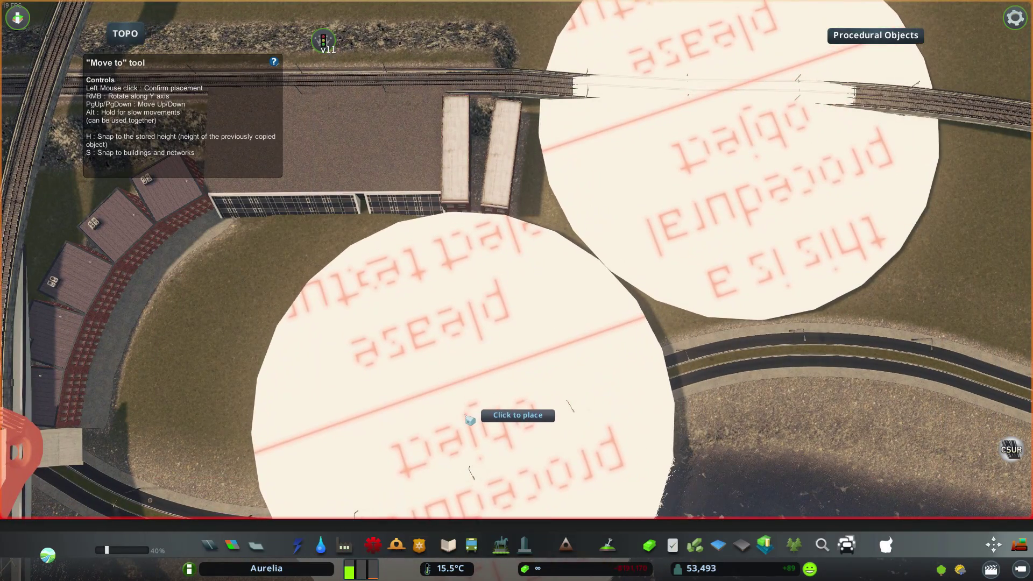
pyautogui.click(466, 425)
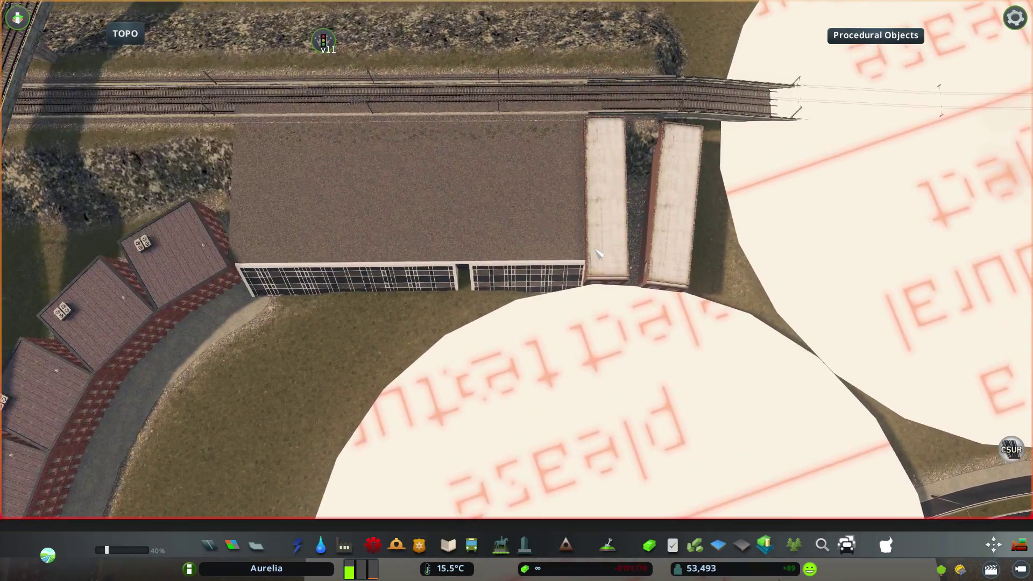
# - Copy the white-roofed brick building with Move It and extend the row along the circle's edge
pyautogui.scroll(4, 598, 254)
pyautogui.press('m')
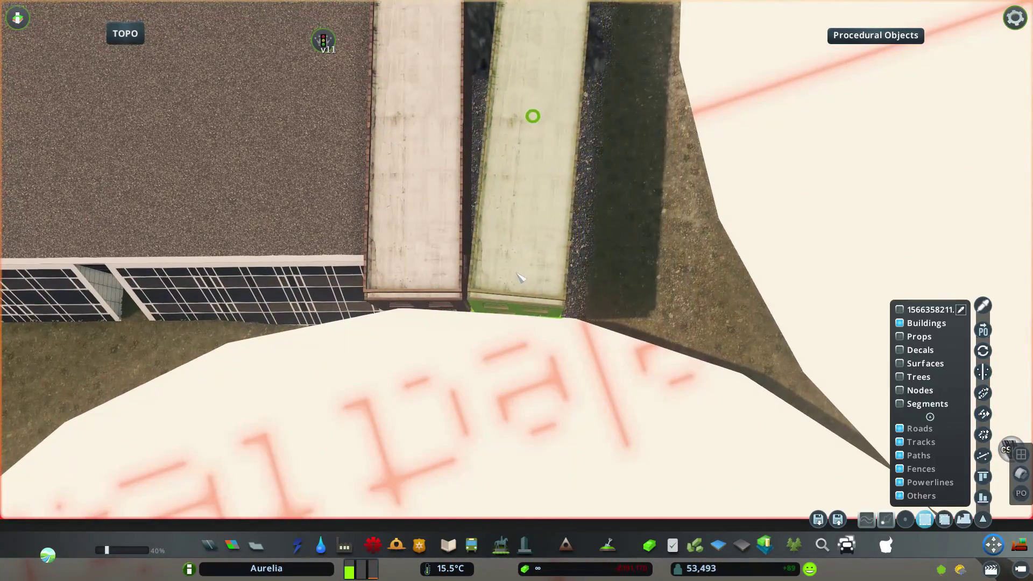
pyautogui.scroll(2, 520, 277)
pyautogui.hotkey('ctrl', 'c')
pyautogui.hotkey('ctrl', 'v')
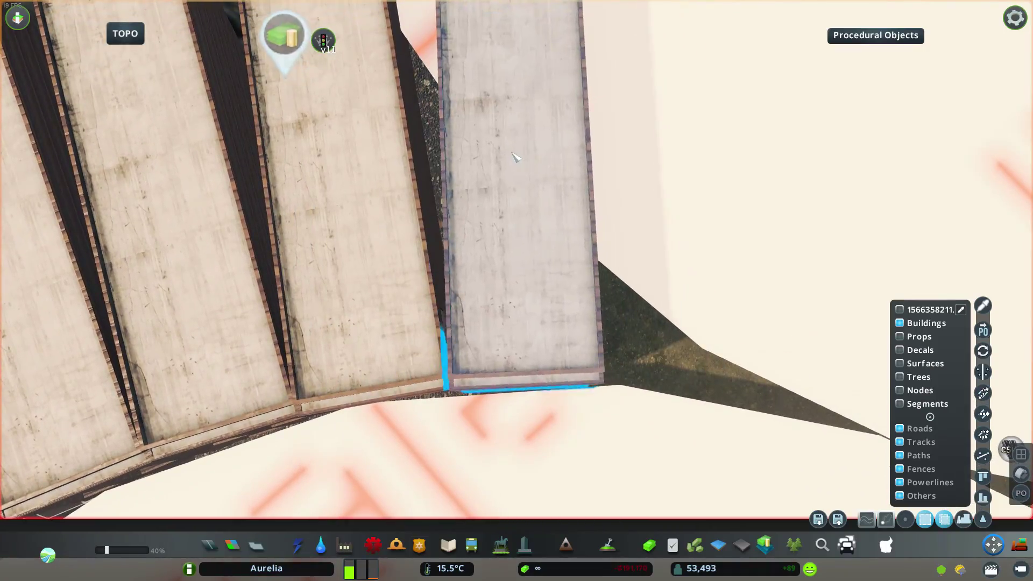
pyautogui.click(517, 156)
pyautogui.hotkey('ctrl', 'c')
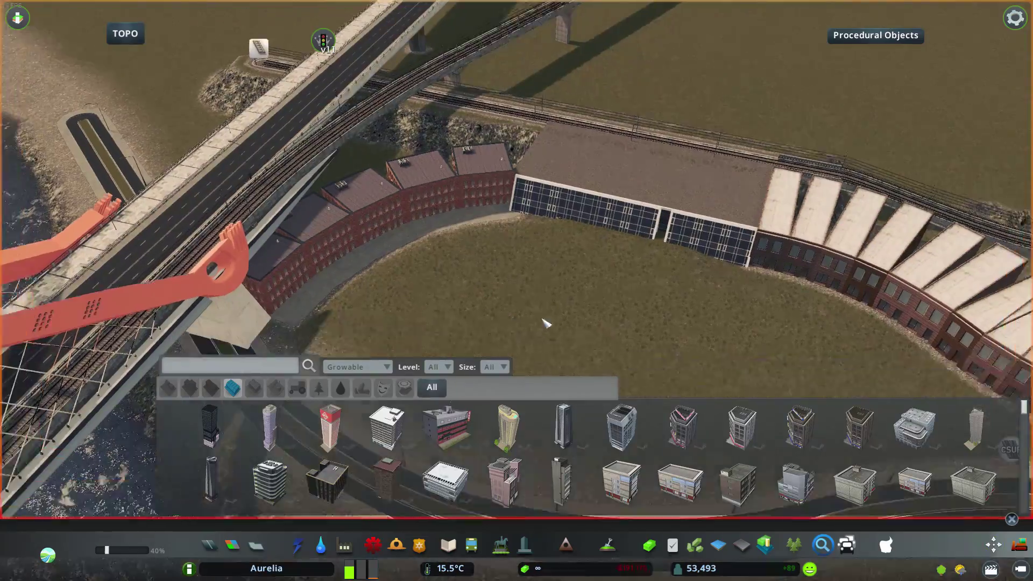
# - Place a tall growable office tower from Find It on the grass near the bridge and close the asset browser
pyautogui.click(563, 427)
pyautogui.scroll(-3, 484, 225)
pyautogui.scroll(3, 484, 224)
pyautogui.scroll(-4, 516, 277)
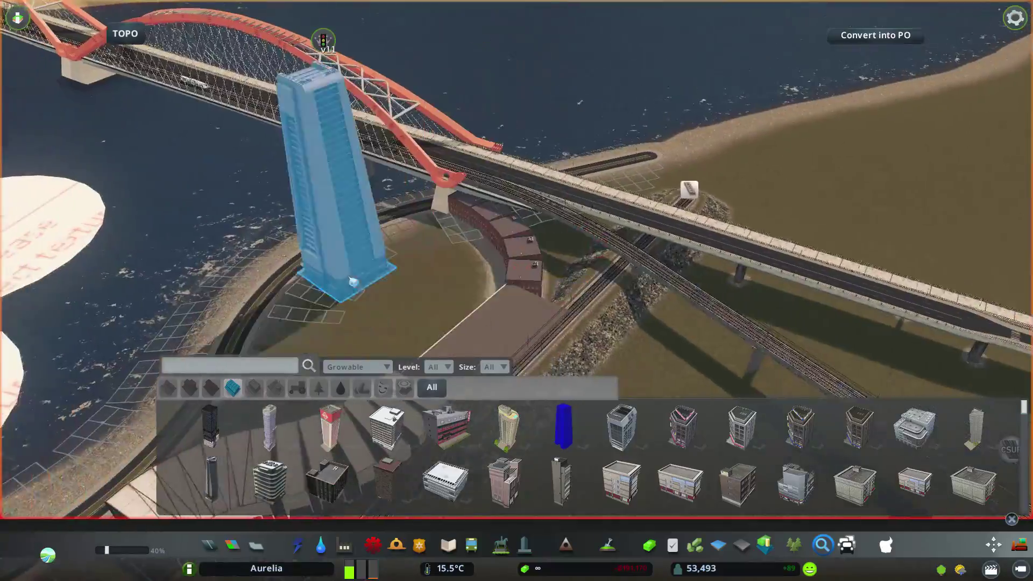
pyautogui.click(353, 281)
pyautogui.click(1012, 519)
# - Move the office tower with Move It to the end of the flat-roofed building, beside the railway tracks
pyautogui.press('m')
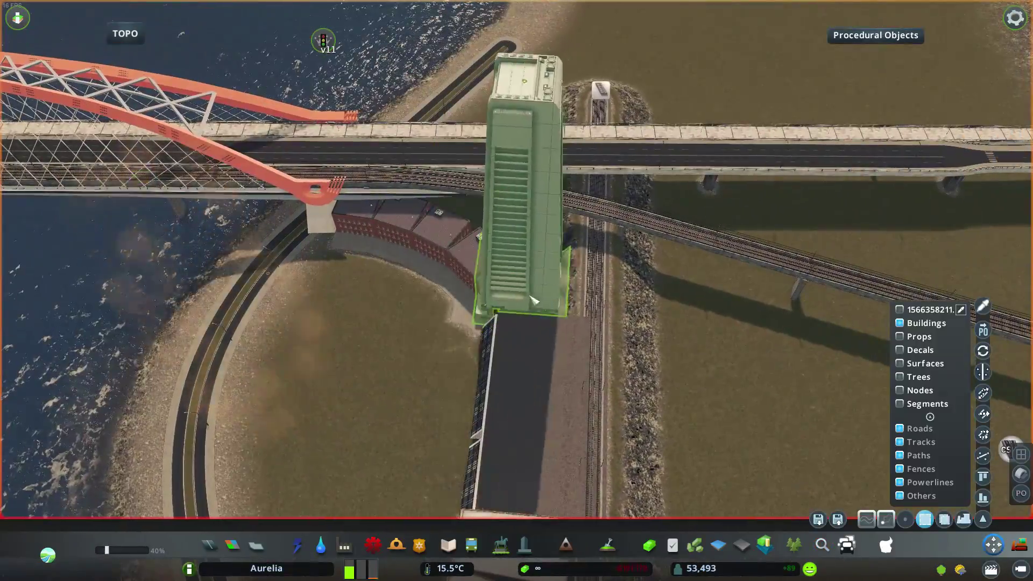
pyautogui.scroll(5, 538, 295)
pyautogui.moveTo(547, 299); pyautogui.dragTo(521, 278)
pyautogui.scroll(3, 554, 311)
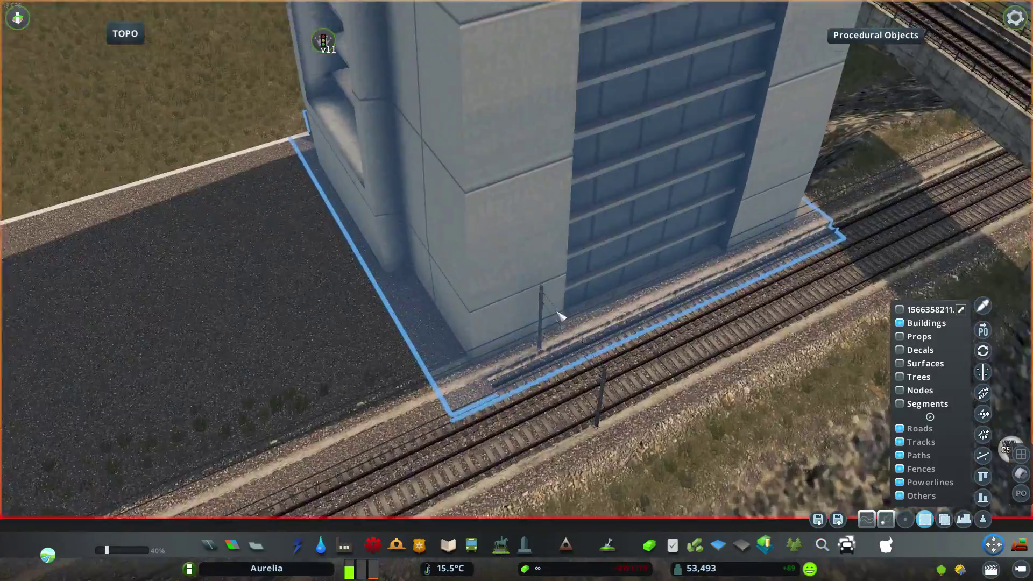
pyautogui.scroll(-6, 533, 315)
pyautogui.scroll(-6, 532, 314)
pyautogui.scroll(6, 516, 291)
# - Place the round high-rise from the Rico assets beside the road junction
pyautogui.click(209, 545)
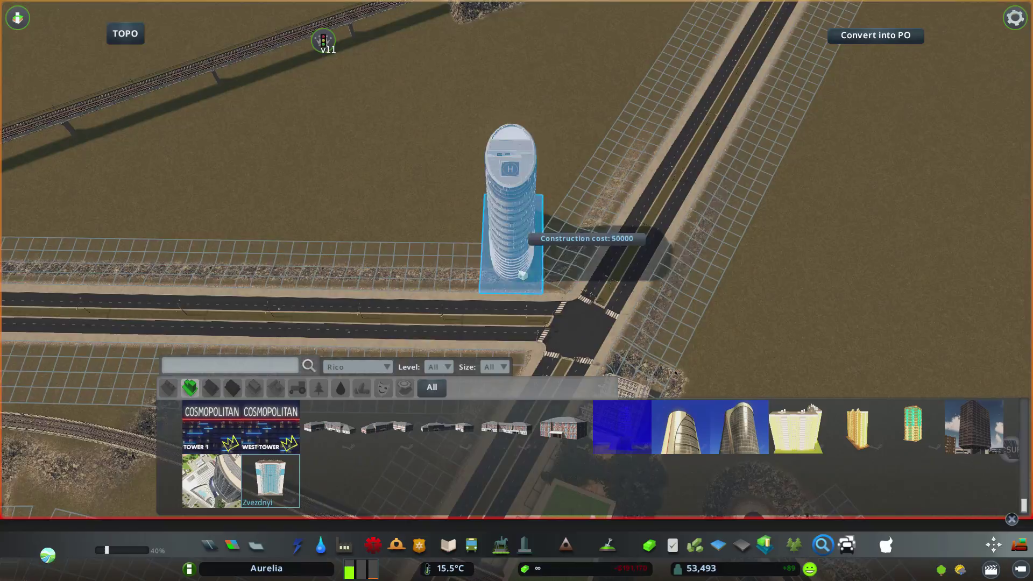
pyautogui.click(487, 266)
pyautogui.click(487, 266)
pyautogui.click(487, 266)
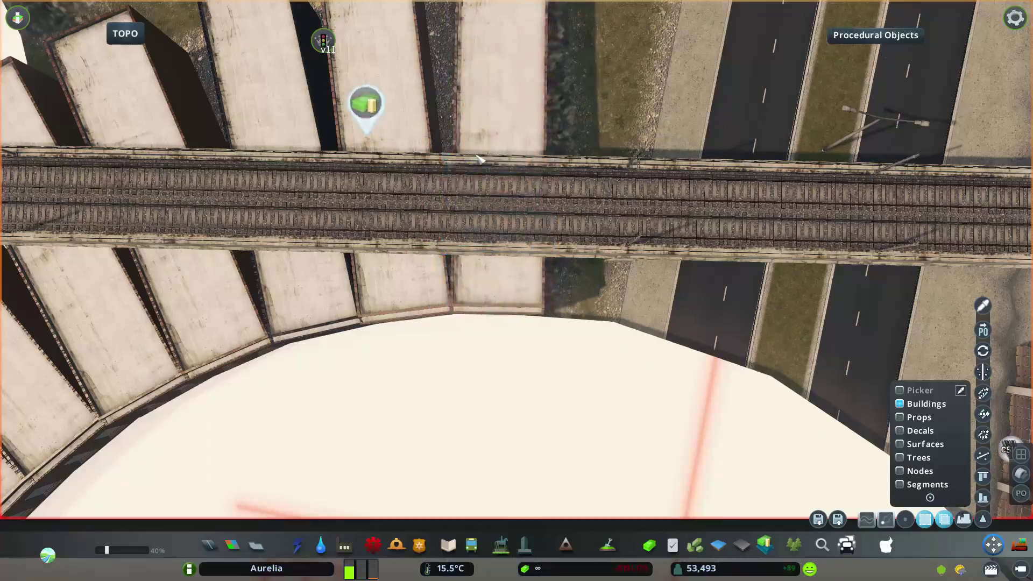
# - Copy a white-roofed building at the row's end beneath the rail viaduct and position the copy toward the adjacent road
pyautogui.hotkey('ctrl', 'c')
pyautogui.press('d')
pyautogui.press('d')
pyautogui.click(502, 171)
pyautogui.press('a')
pyautogui.moveTo(502, 172); pyautogui.dragTo(522, 154)
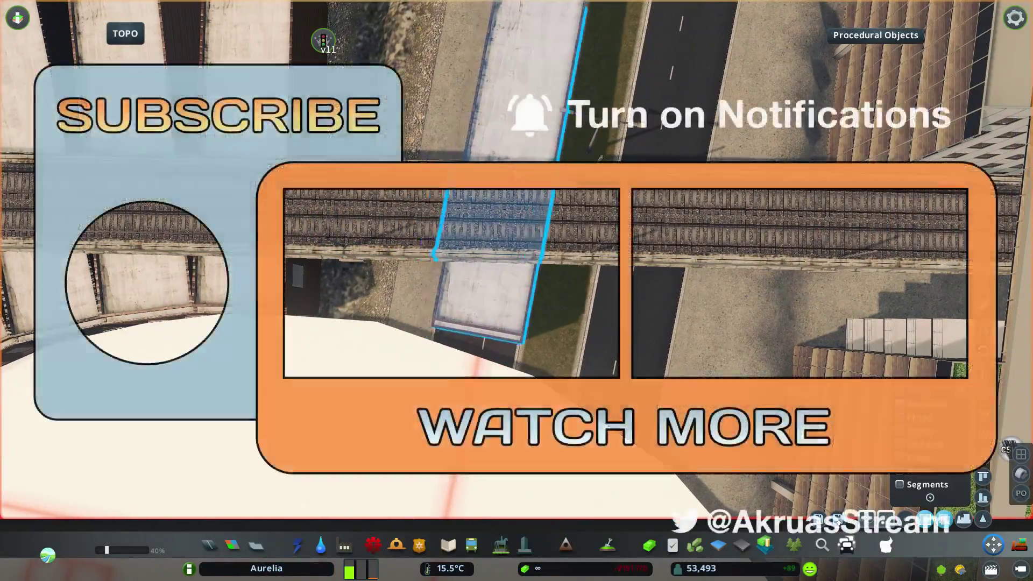
pyautogui.press('Escape')
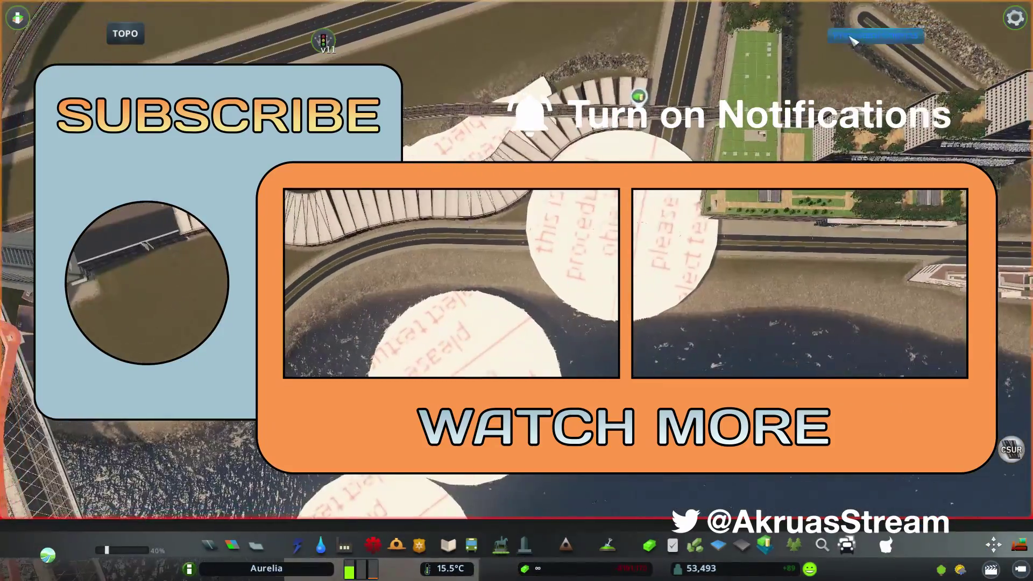